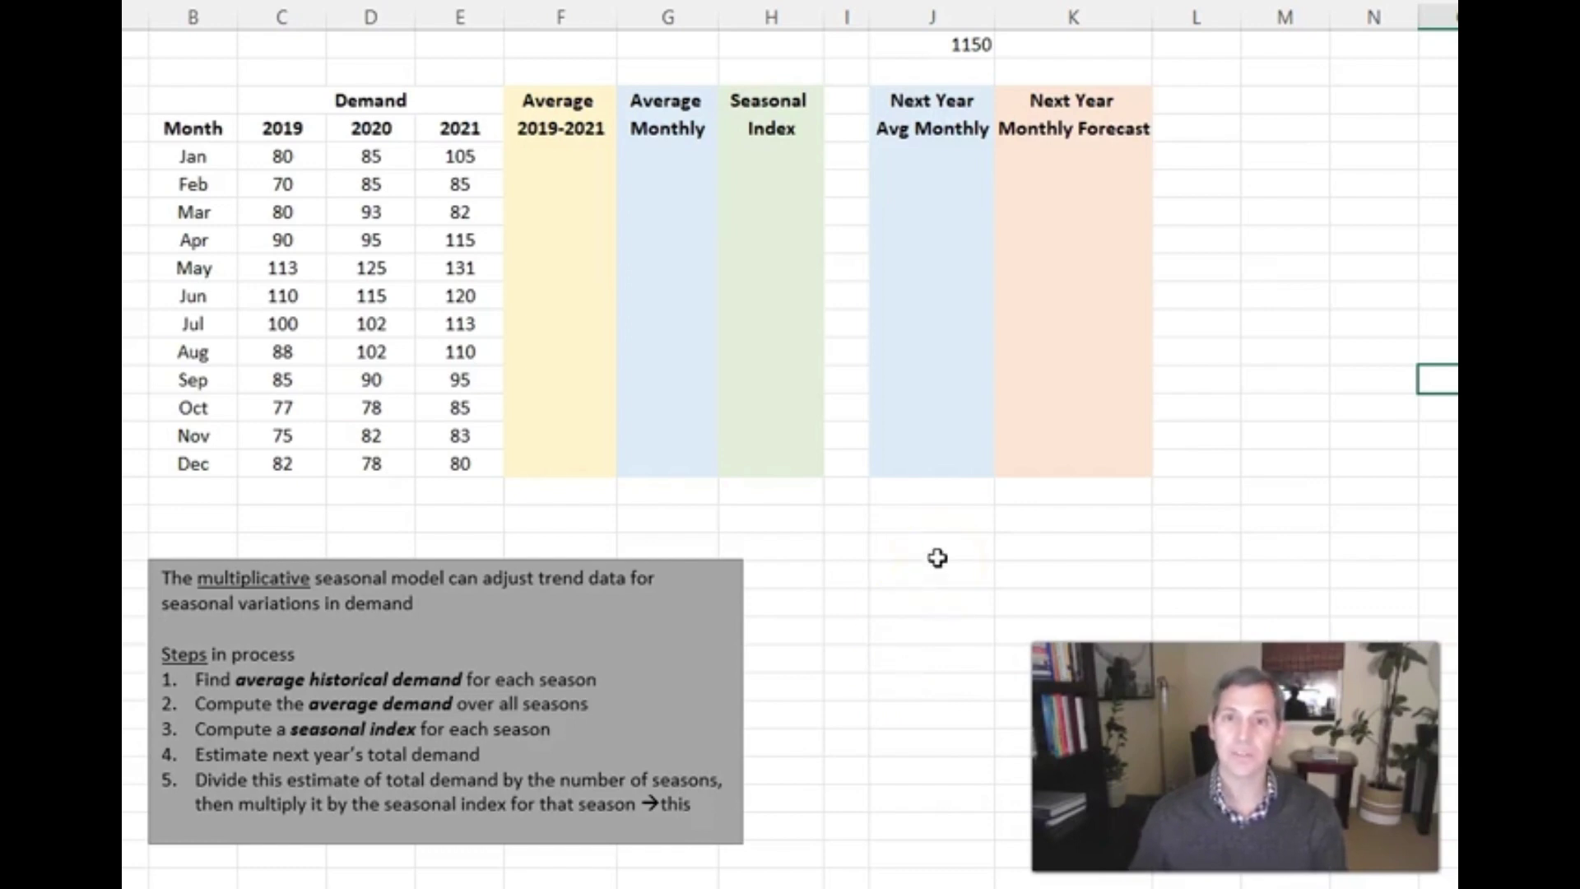
# Enter =AVERAGE(C5:E5) for January in F5 and fill it down to December
pyautogui.click(587, 156)
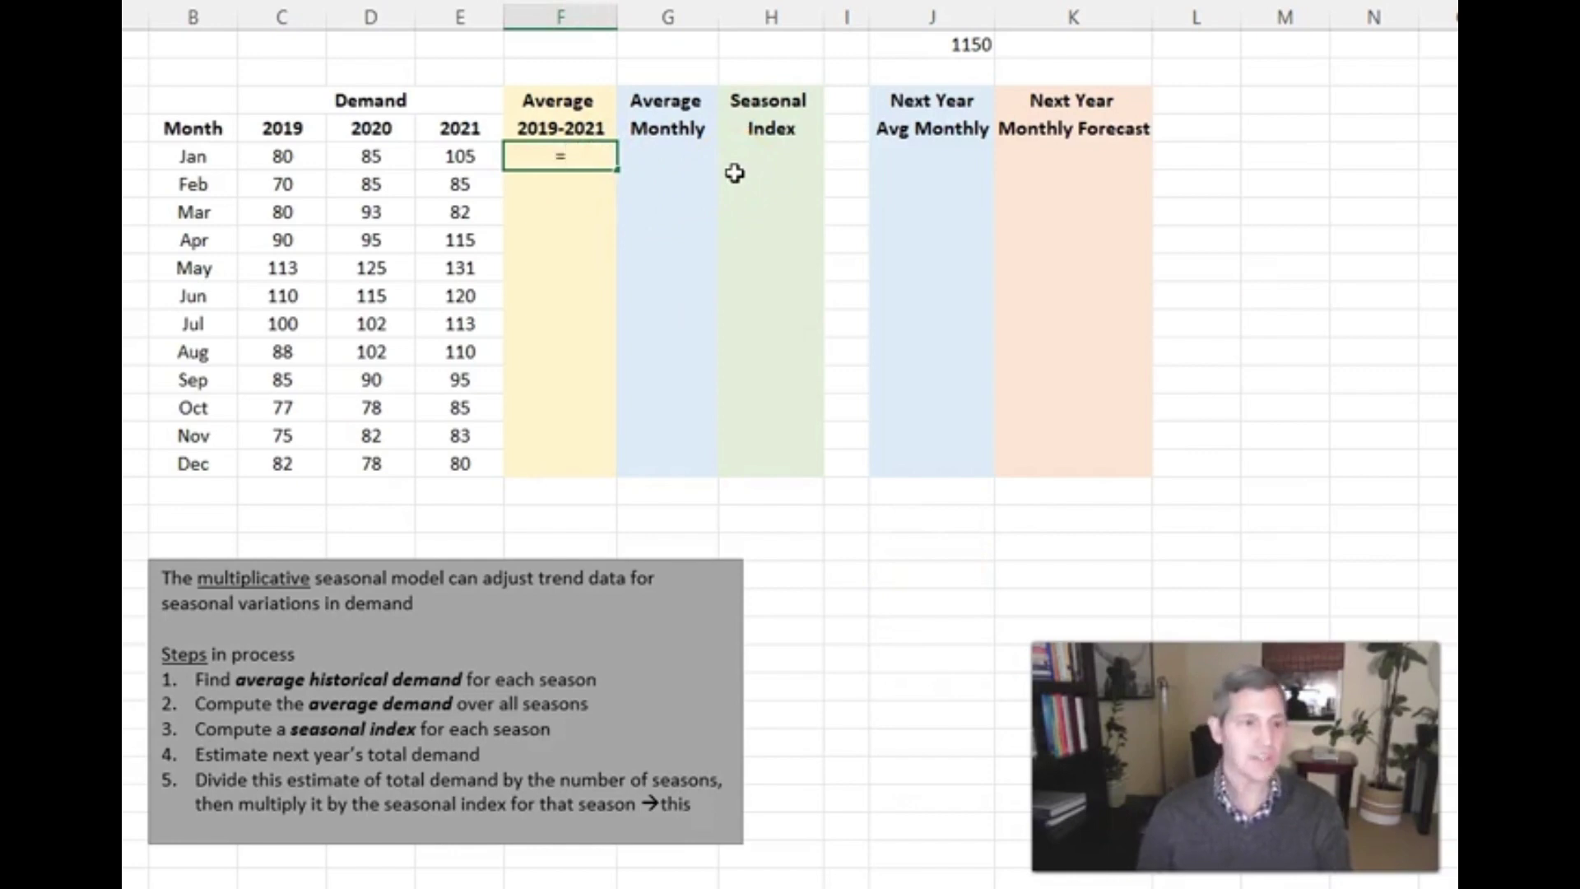
pyautogui.write('=aver')
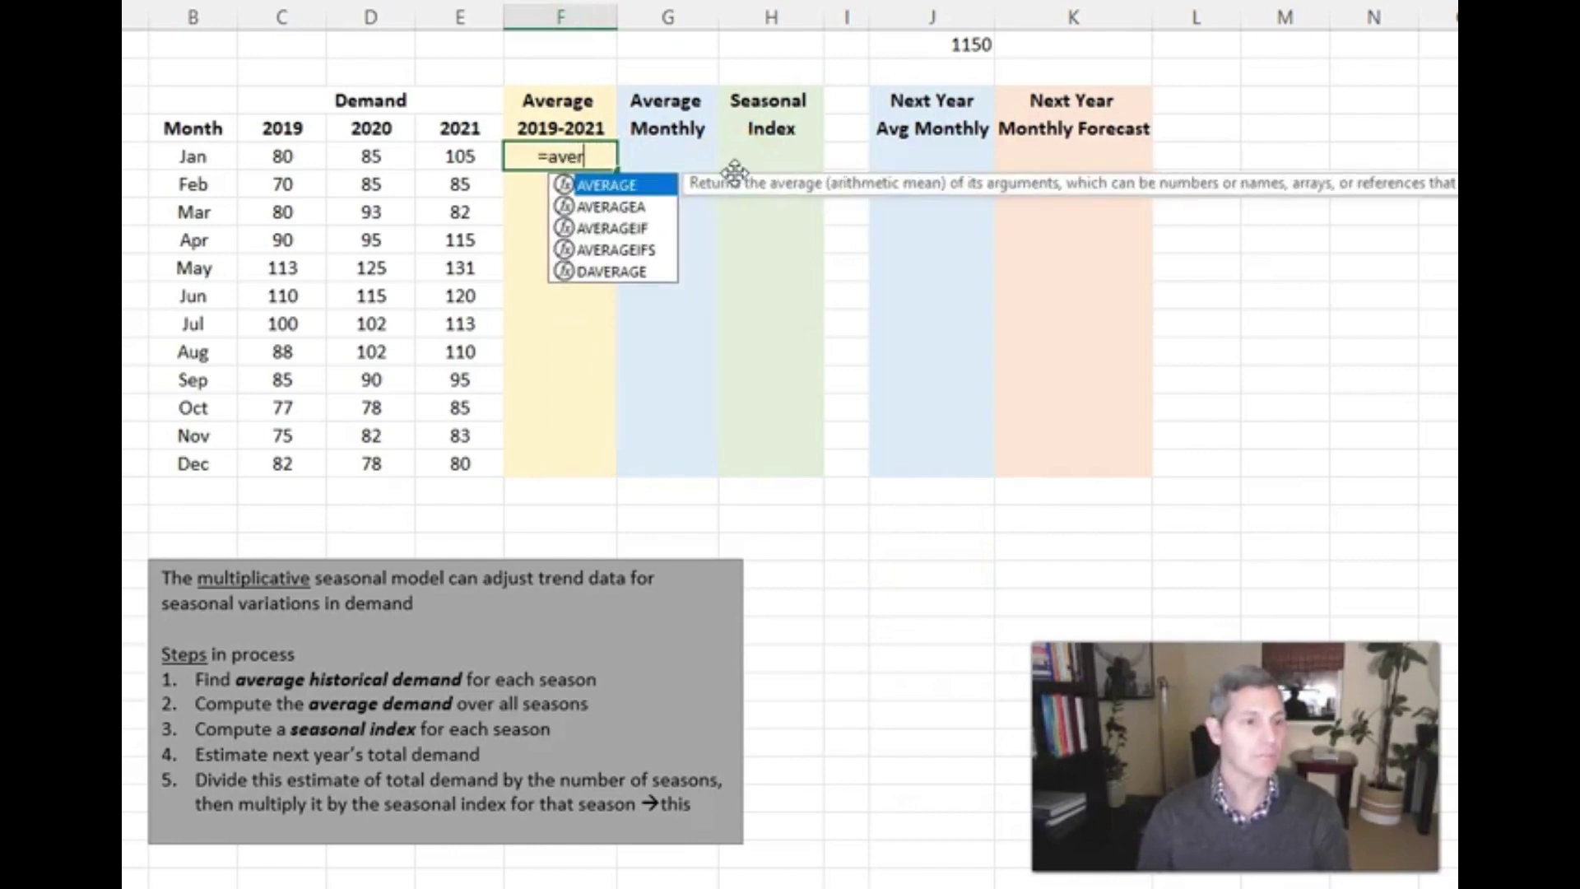
pyautogui.write('age(')
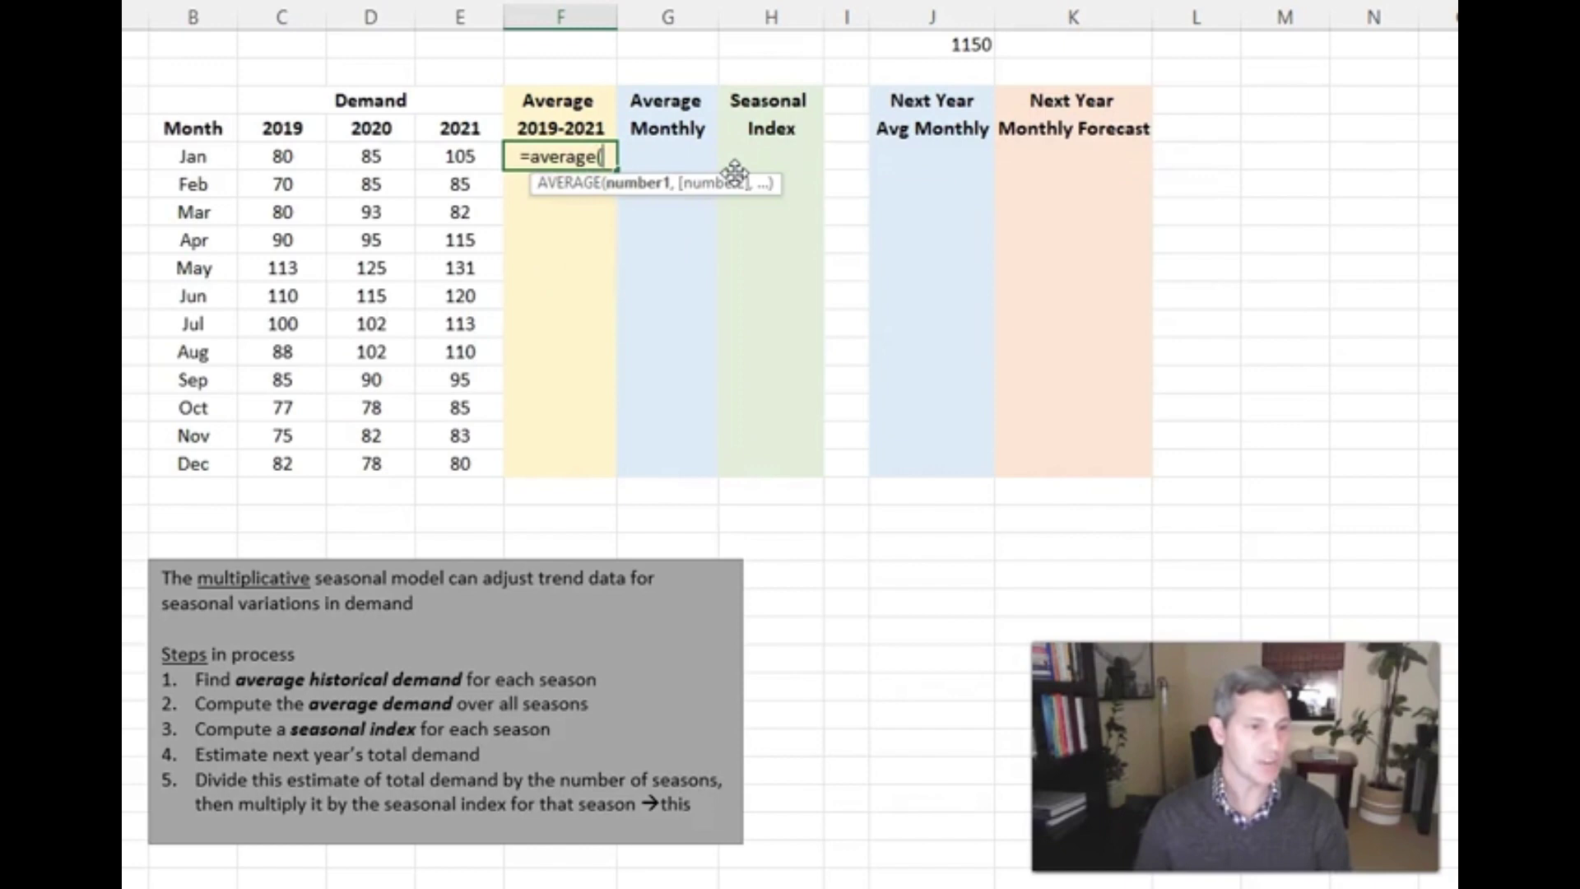
pyautogui.press('Left')
pyautogui.hotkey('shift', 'Left')
pyautogui.hotkey('shift', 'Left')
pyautogui.hotkey('shift', 'Left')
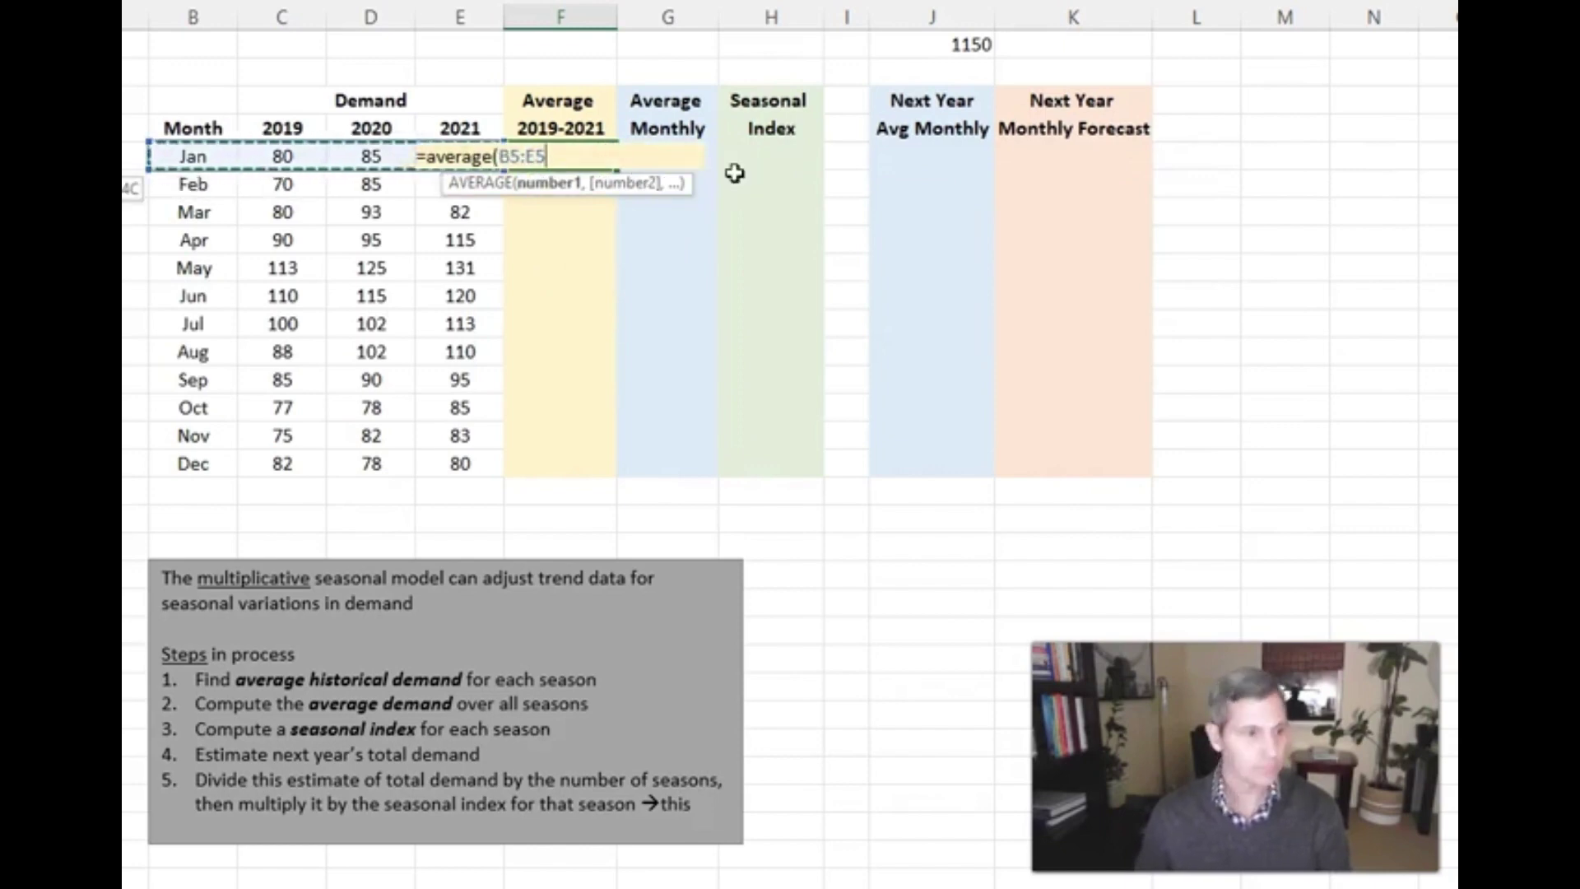
pyautogui.hotkey('shift', 'Right')
pyautogui.press('Return')
pyautogui.press('Up')
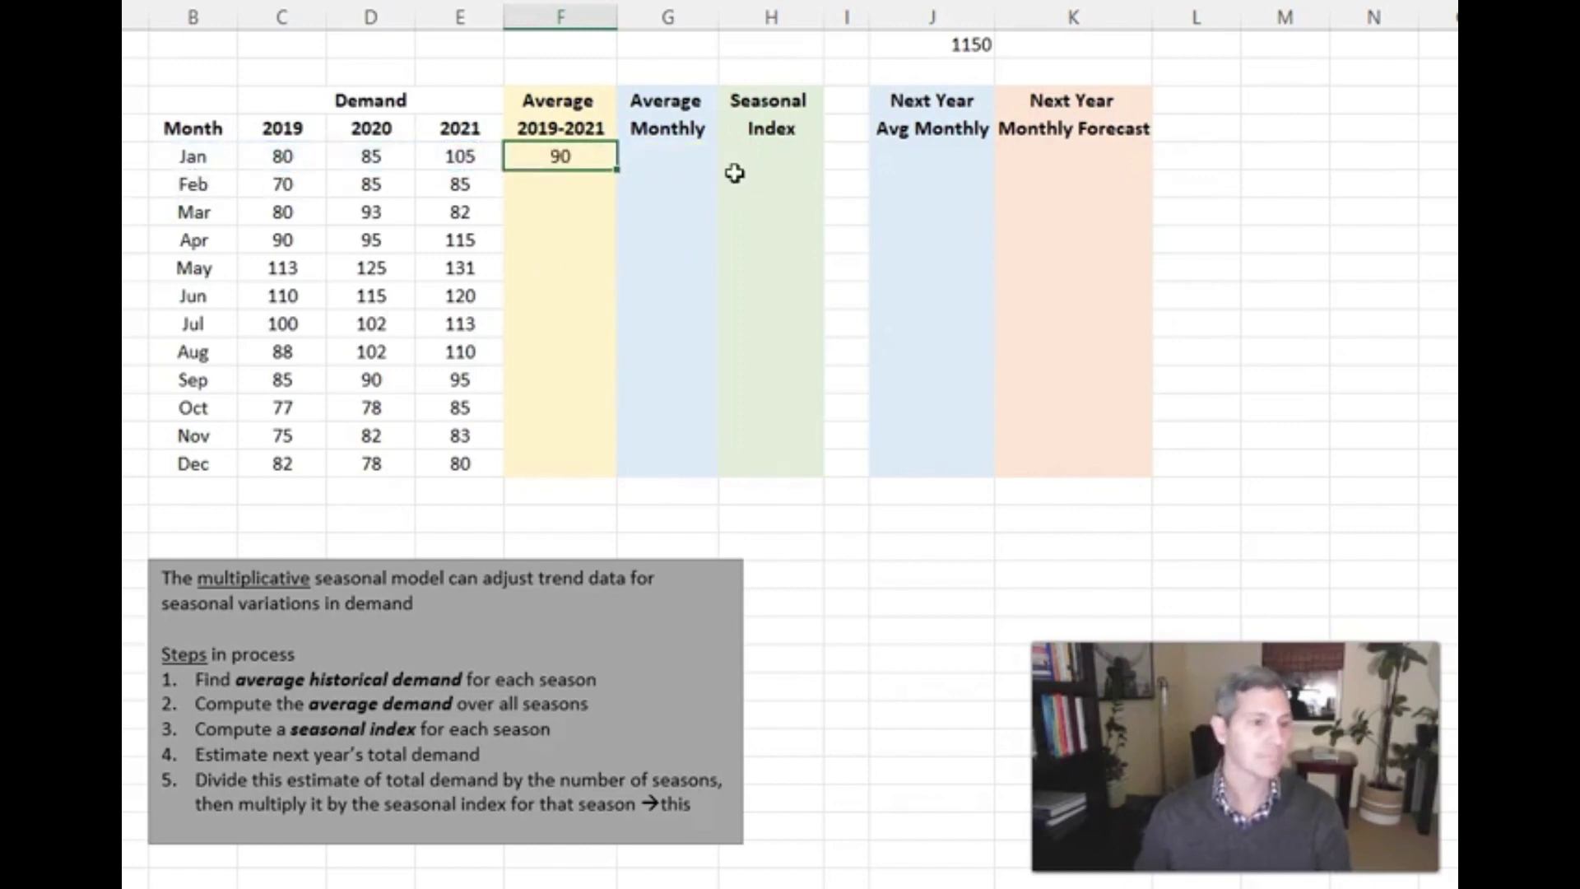
pyautogui.doubleClick(614, 169)
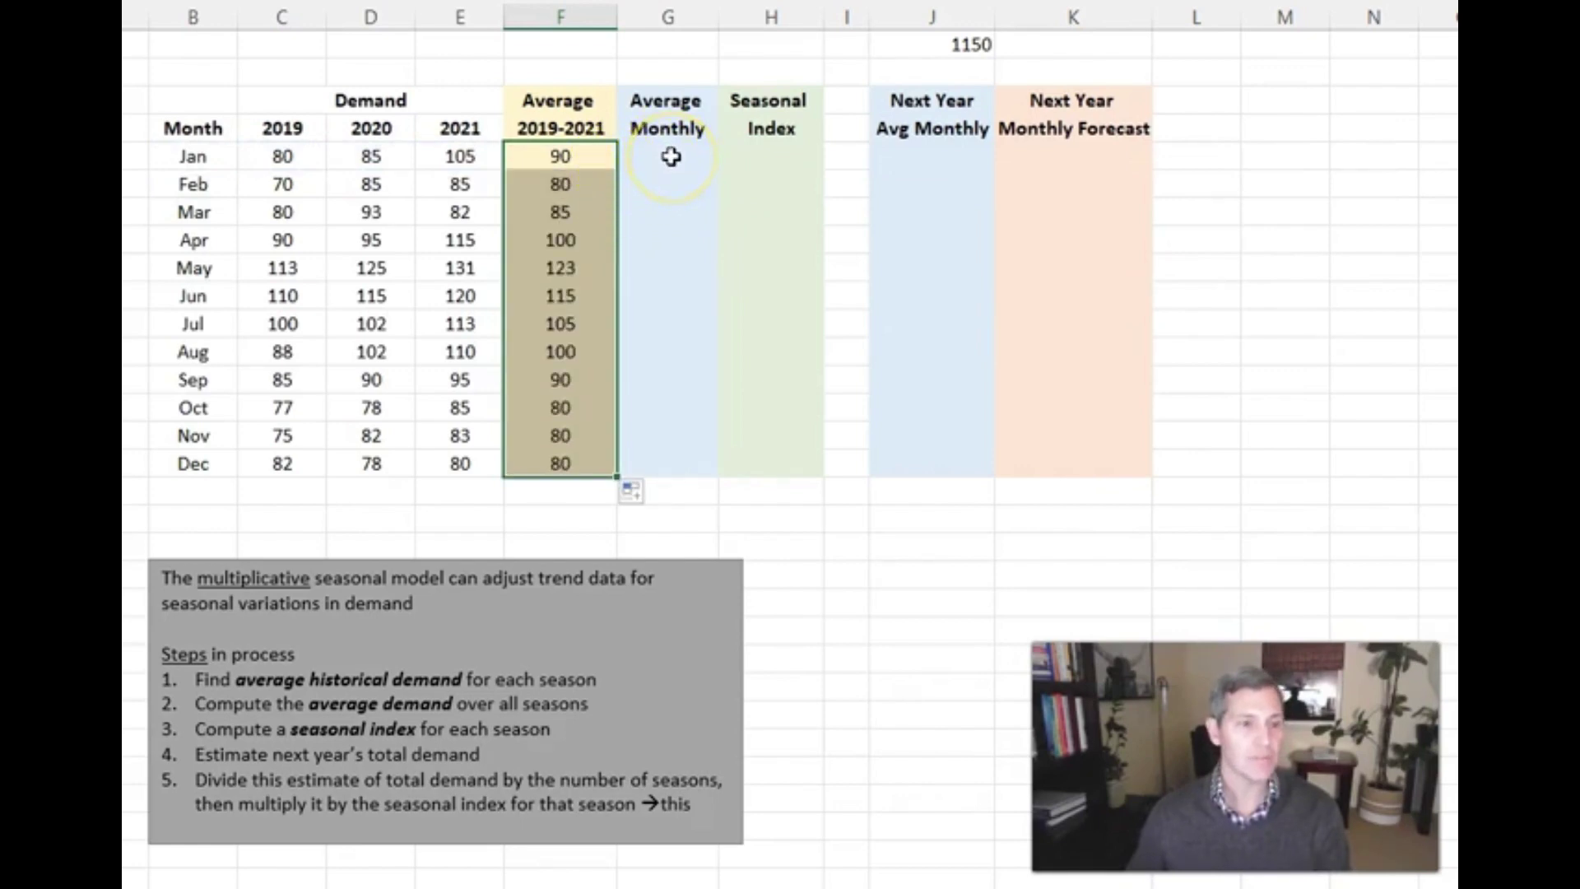
# AutoSum the twelve monthly averages in F17 for a total of 1128
pyautogui.click(561, 485)
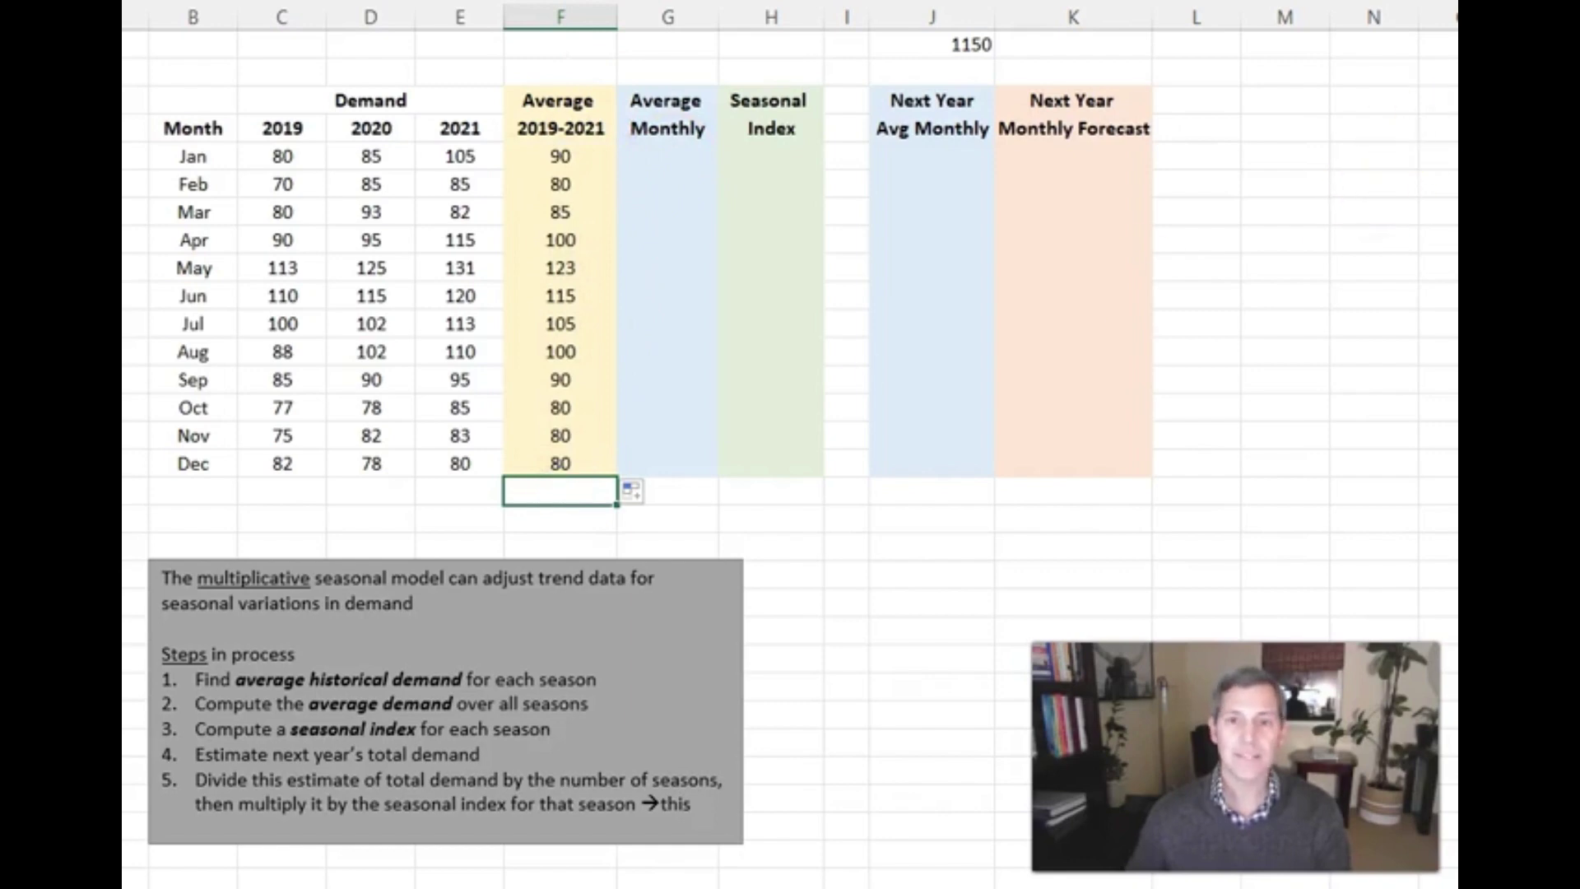
pyautogui.hotkey('alt', '=')
pyautogui.press('Return')
pyautogui.click(560, 491)
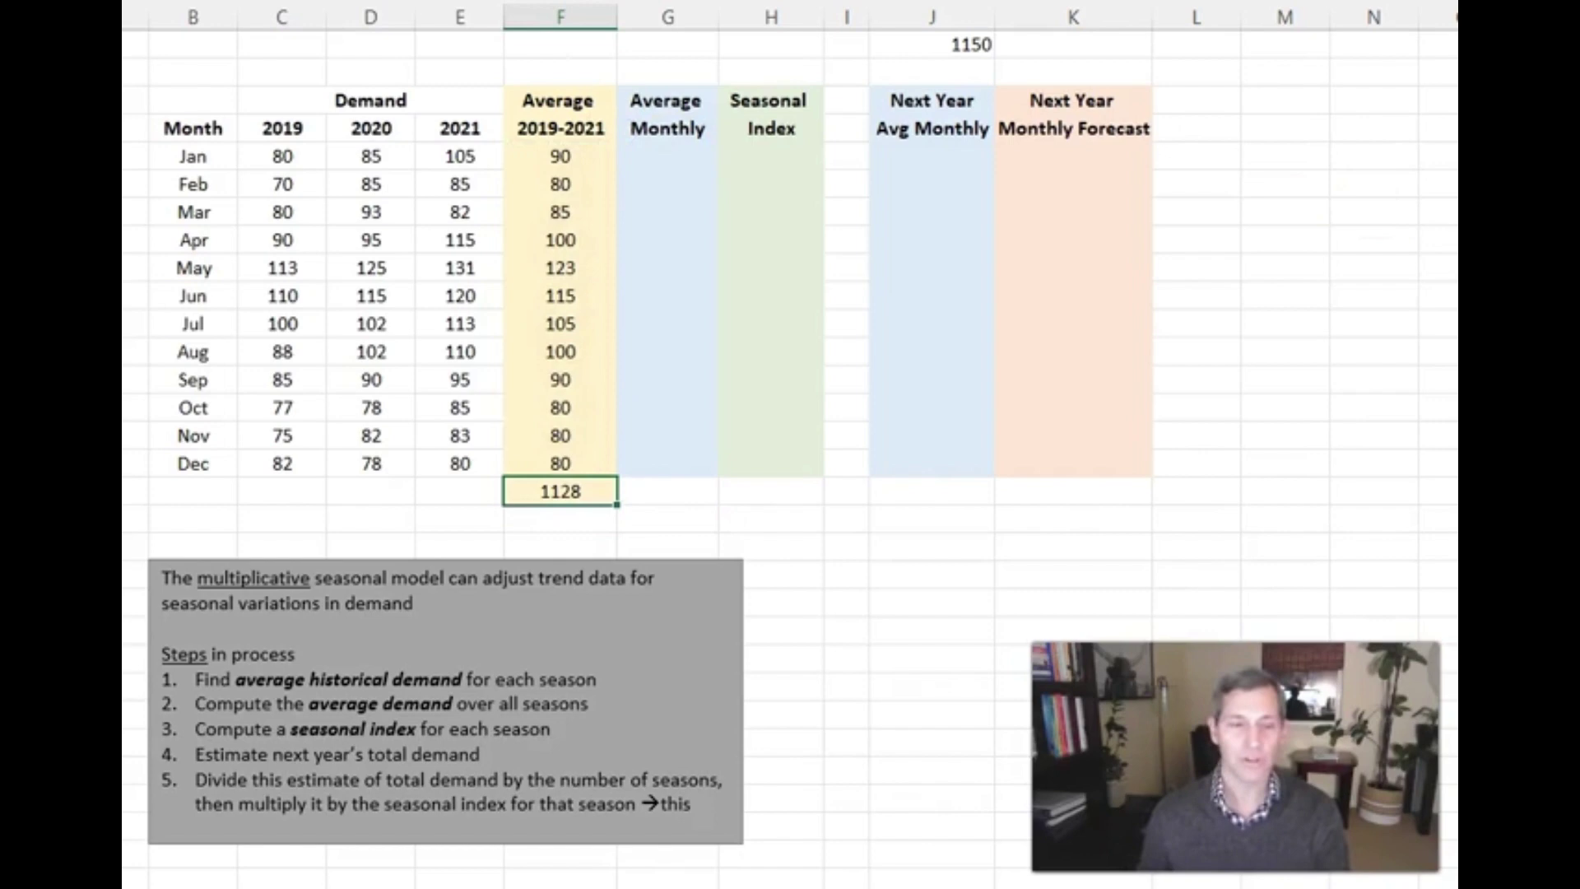
# Enter =$F$17/12 in G5 so January's average monthly demand shows 94
pyautogui.click(671, 156)
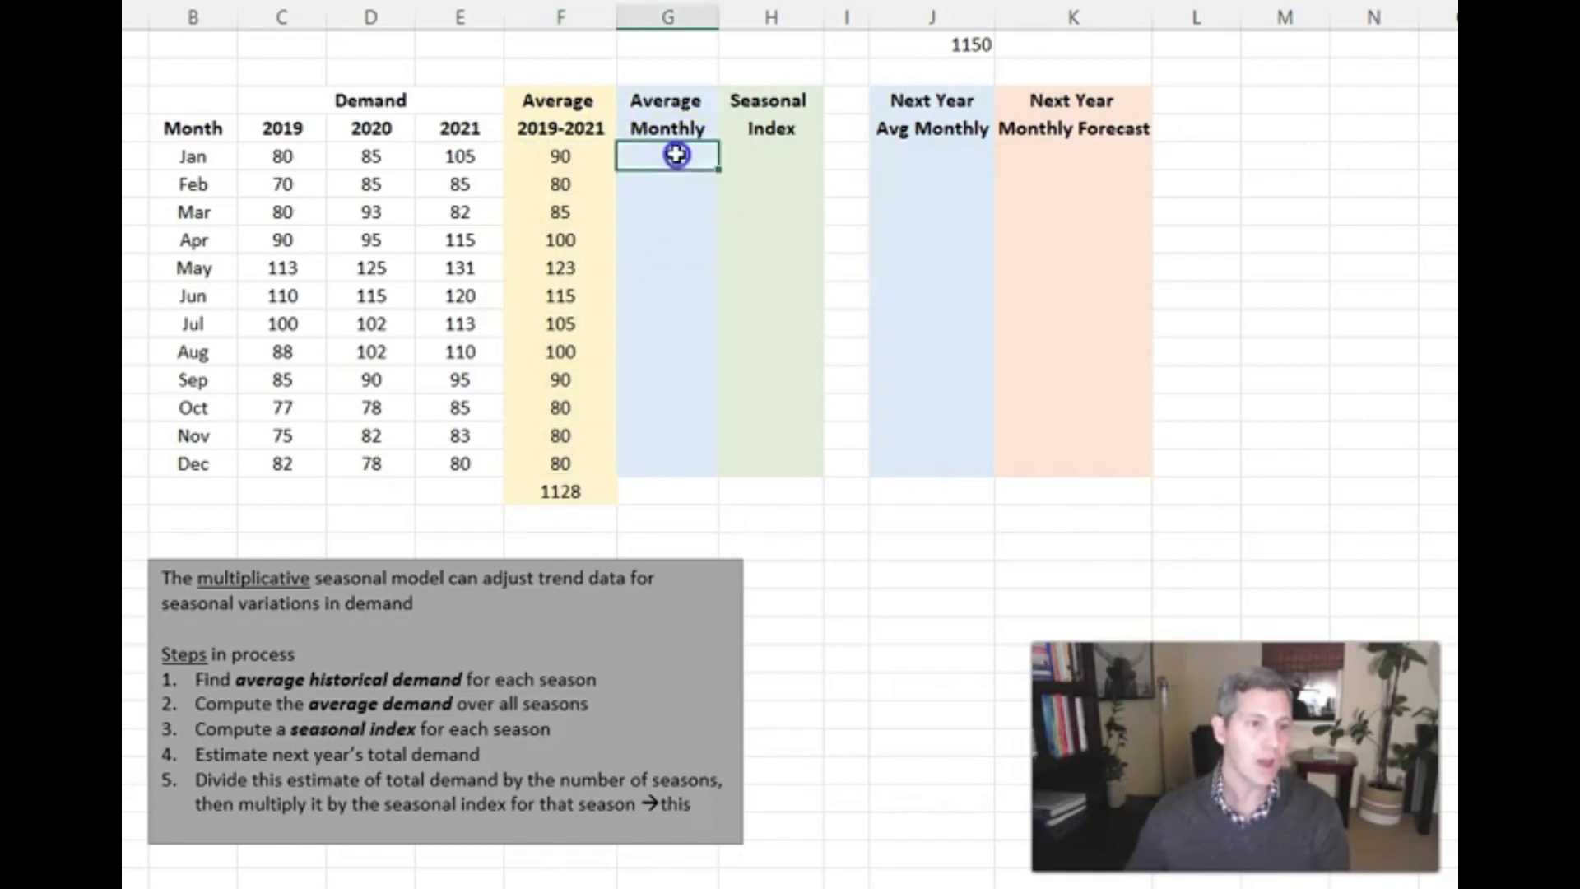
pyautogui.write('=')
pyautogui.press('Down')
pyautogui.press('Down')
pyautogui.press('Down')
pyautogui.press('Down')
pyautogui.press('Down')
pyautogui.press('Down')
pyautogui.press('Down')
pyautogui.press('Down')
pyautogui.press('Down')
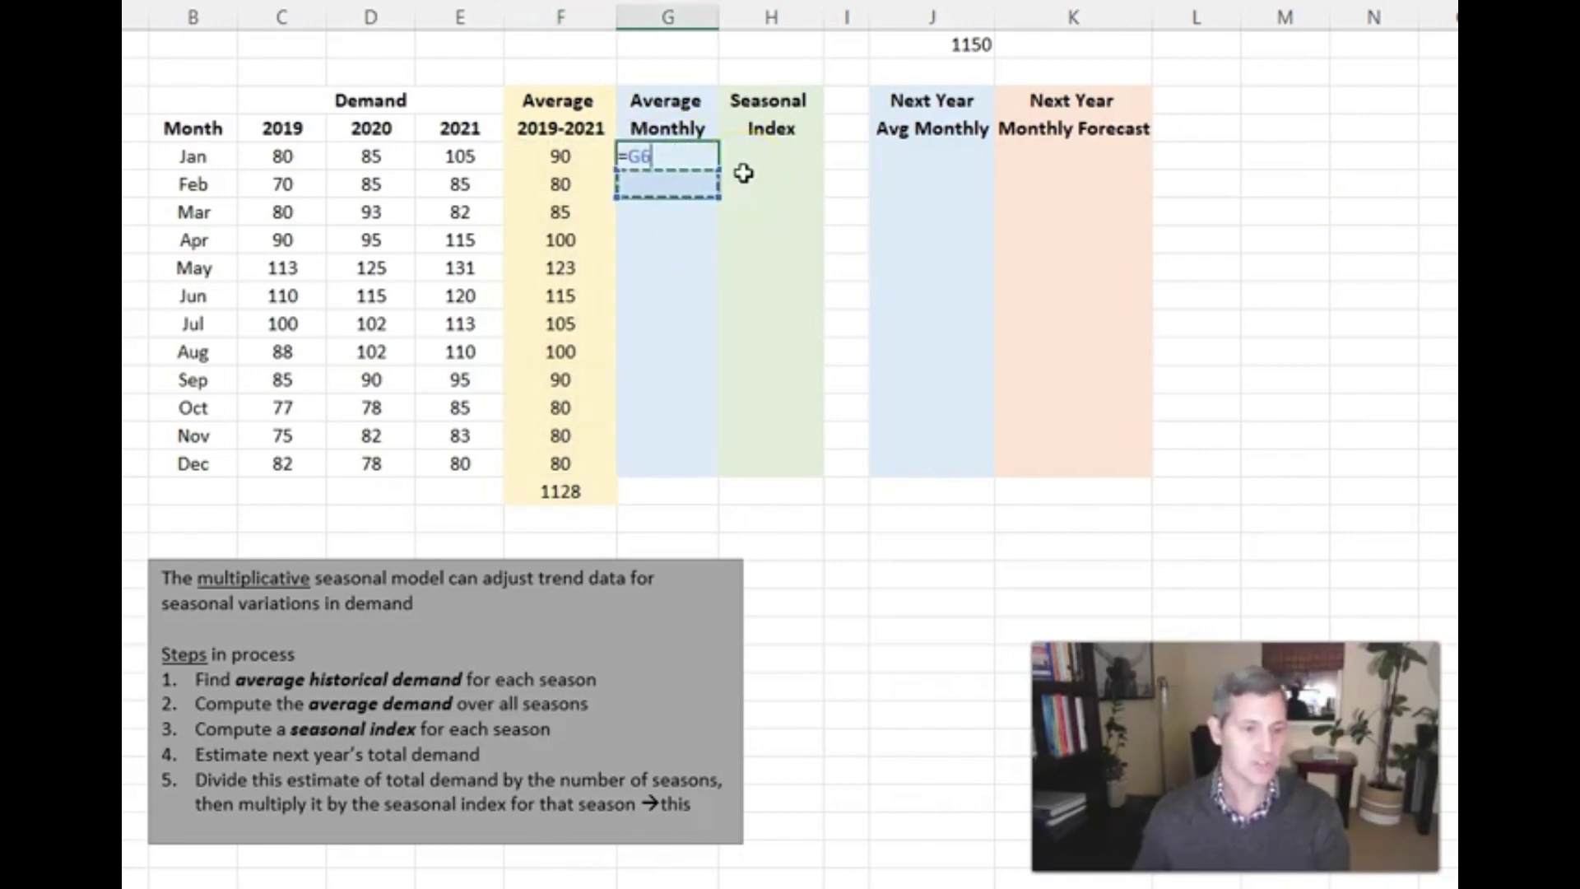
pyautogui.press('Down')
pyautogui.press('Down')
pyautogui.press('Down')
pyautogui.press('Left')
pyautogui.write('/1')
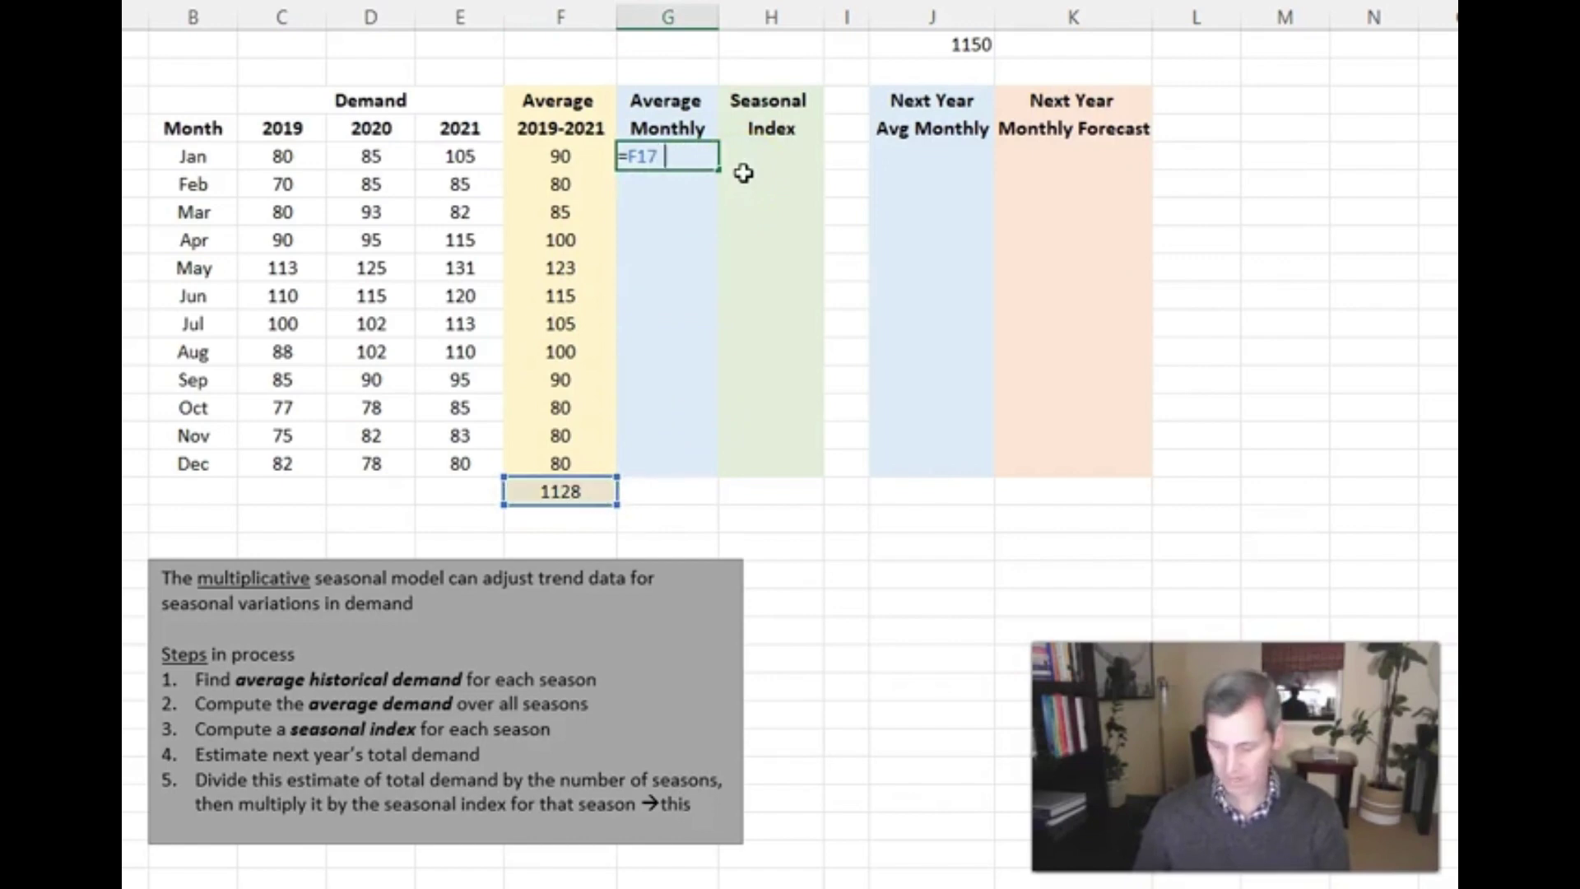
pyautogui.write('2')
pyautogui.press('Return')
pyautogui.press('Up')
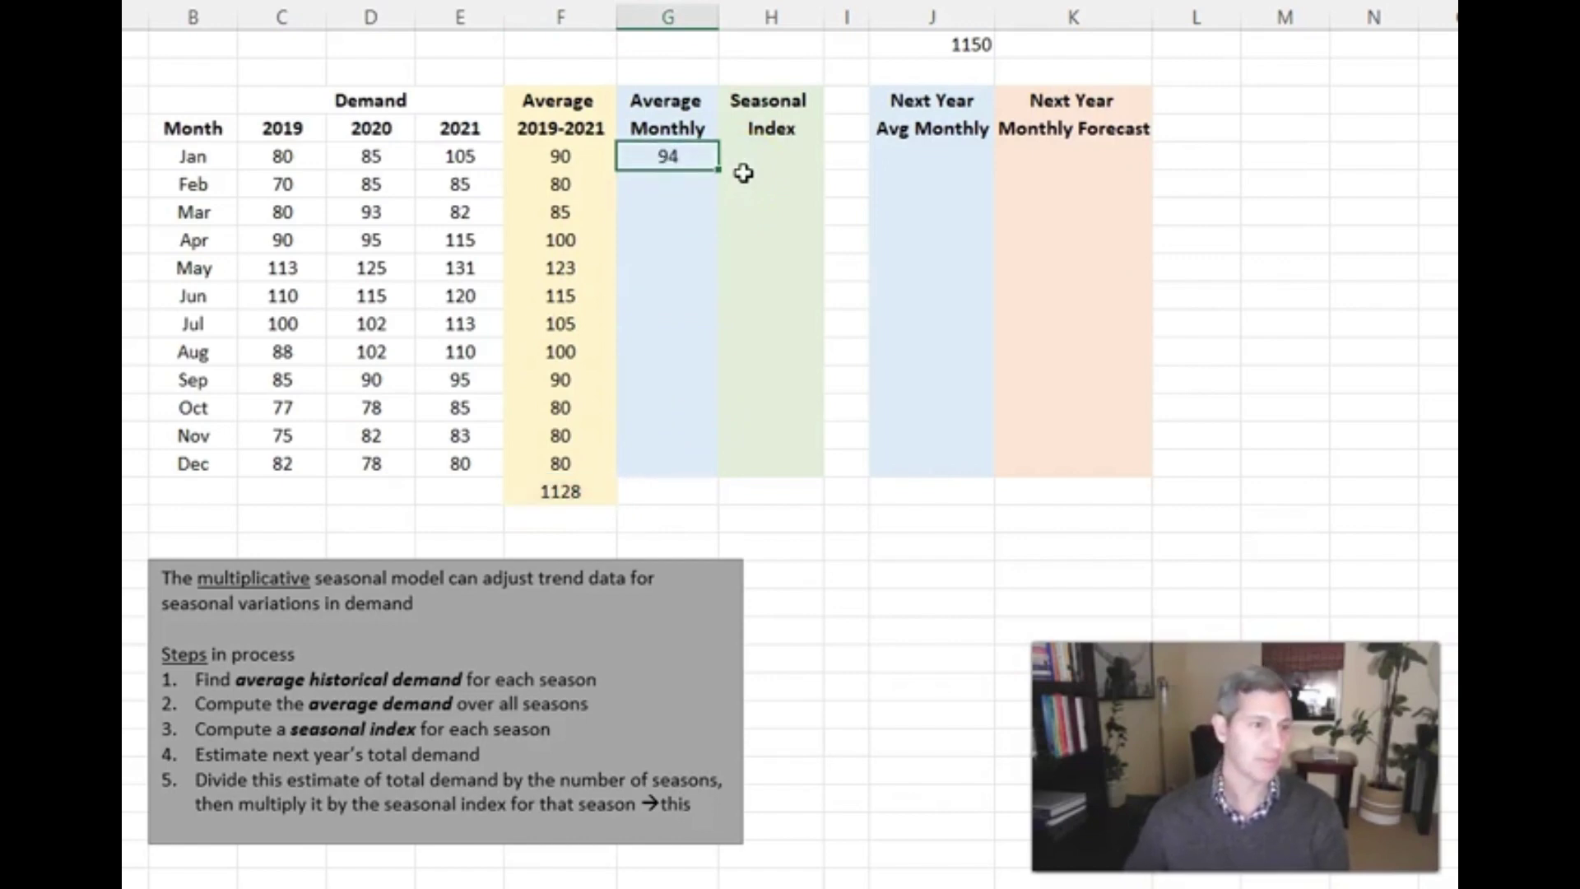
pyautogui.press('F2')
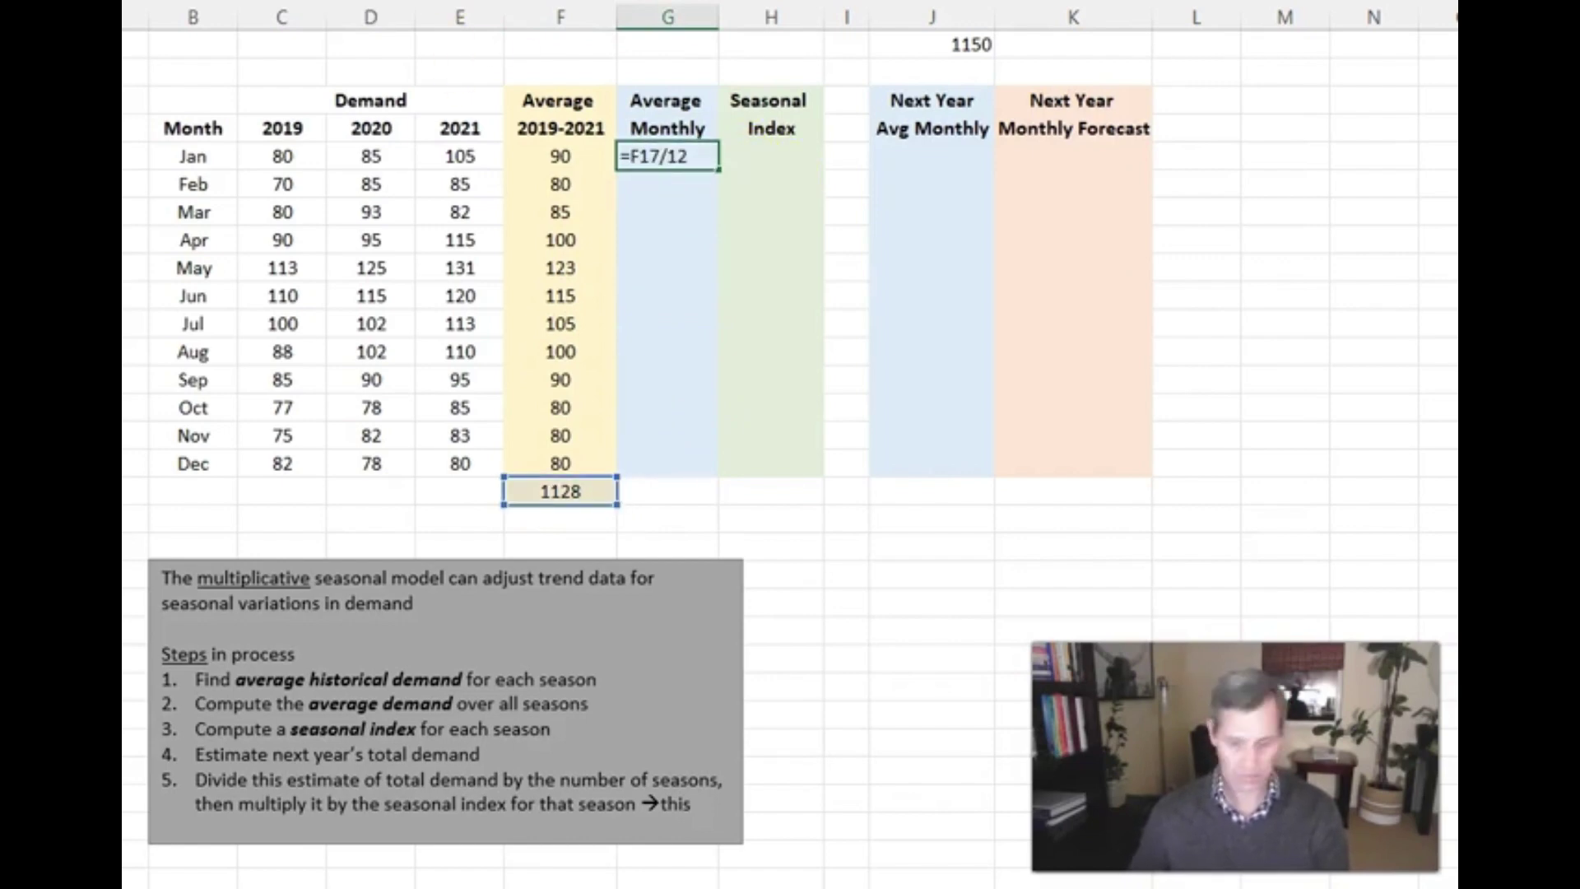
pyautogui.press('F4')
pyautogui.press('Return')
pyautogui.press('Up')
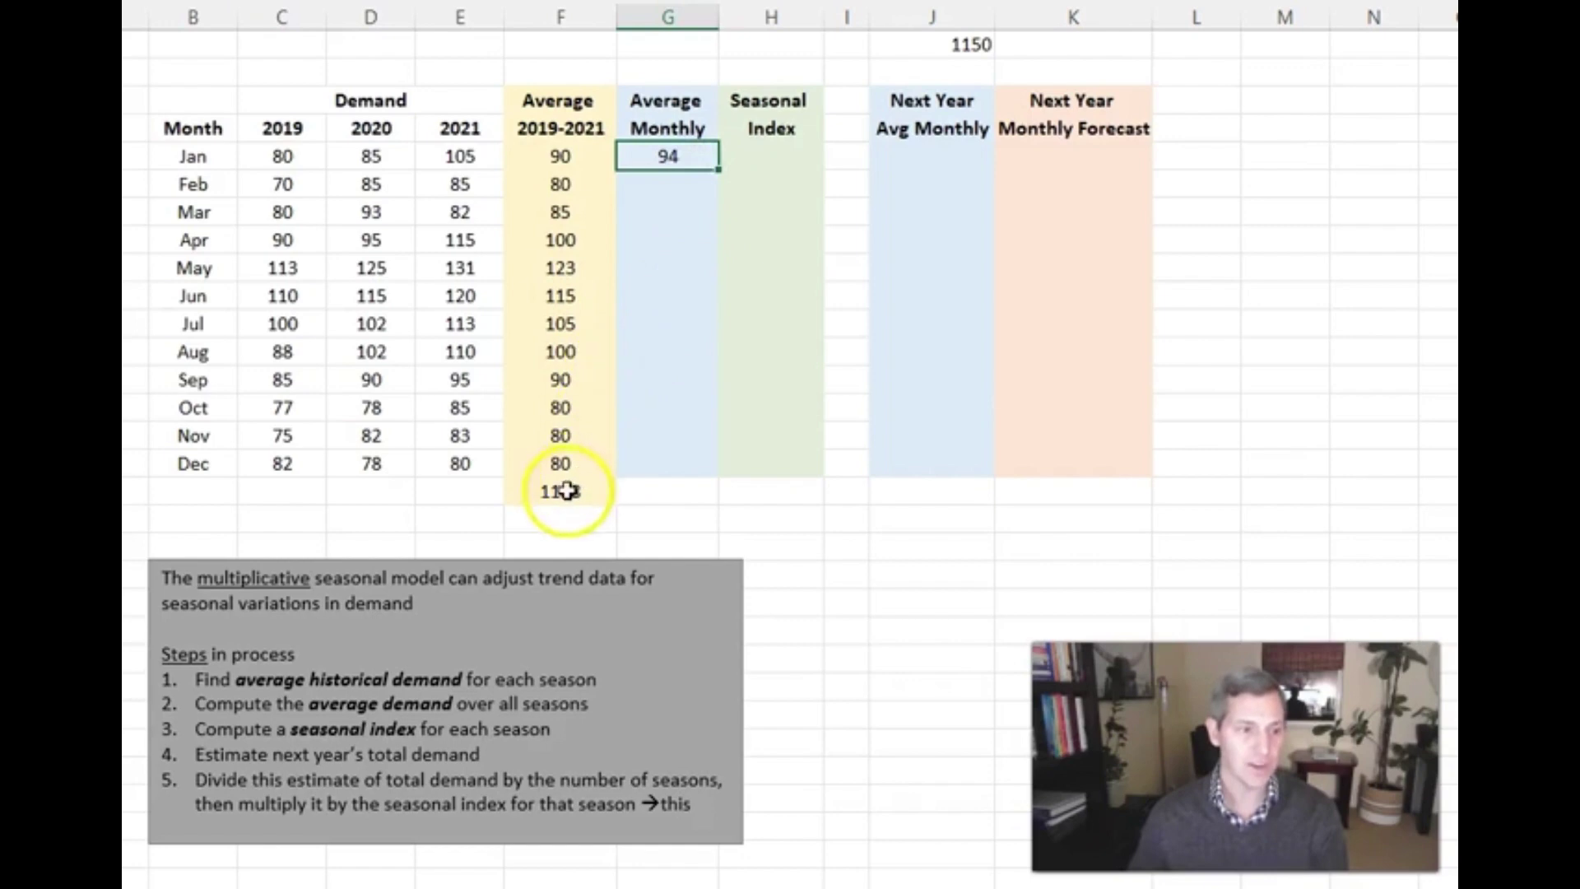
# Fill 94 down Average Monthly and enter January's seasonal index =F5/G5 in H5
pyautogui.doubleClick(716, 171)
pyautogui.click(758, 157)
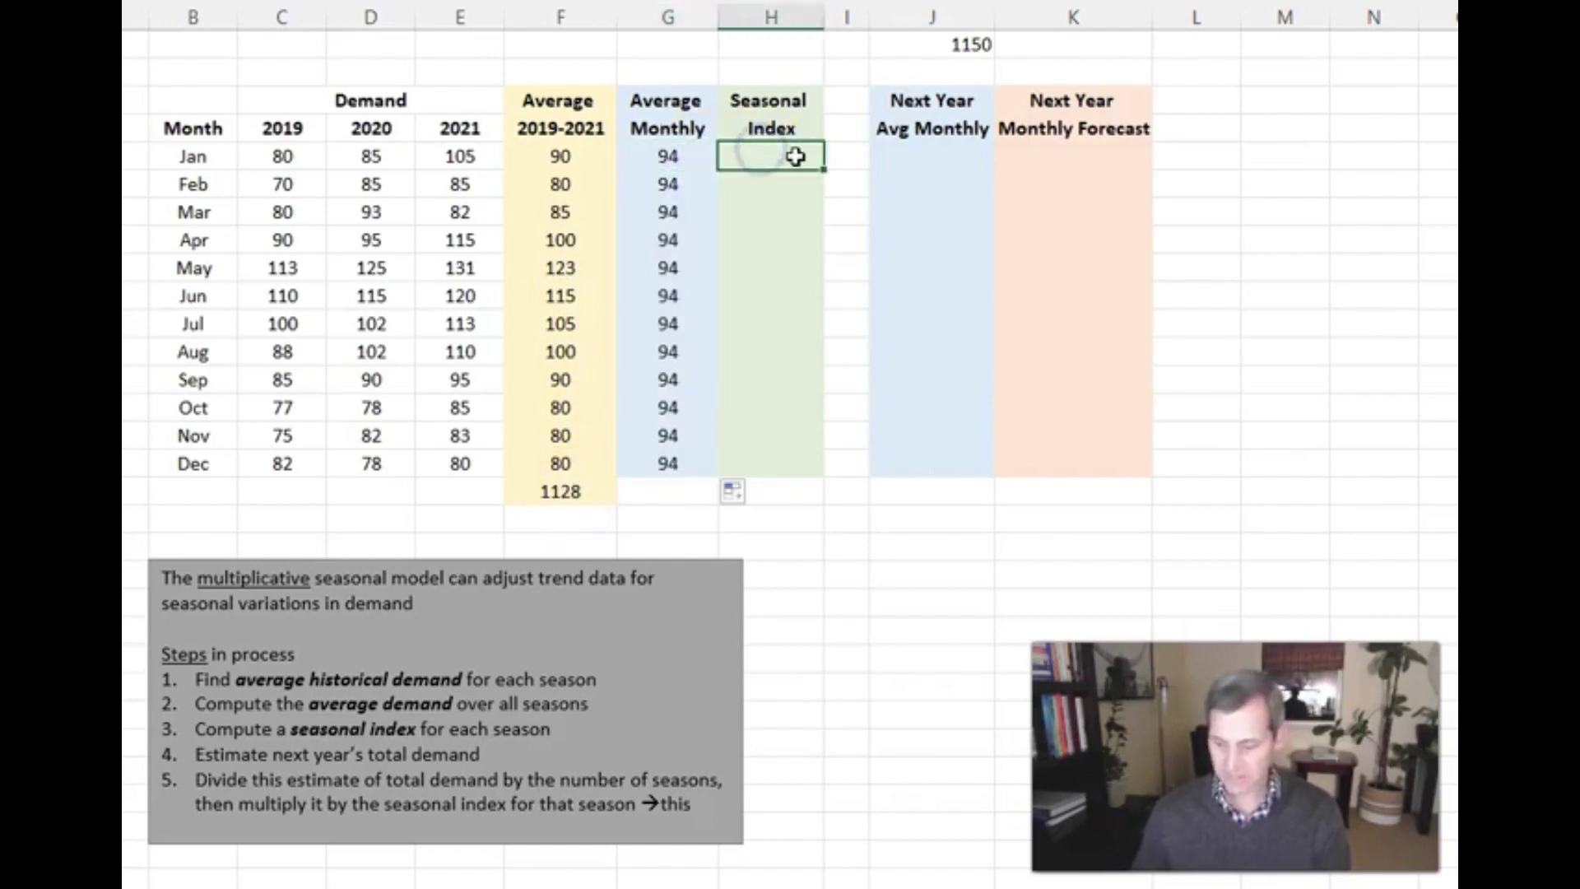
pyautogui.write('=')
pyautogui.press('Left')
pyautogui.press('Left')
pyautogui.write('/')
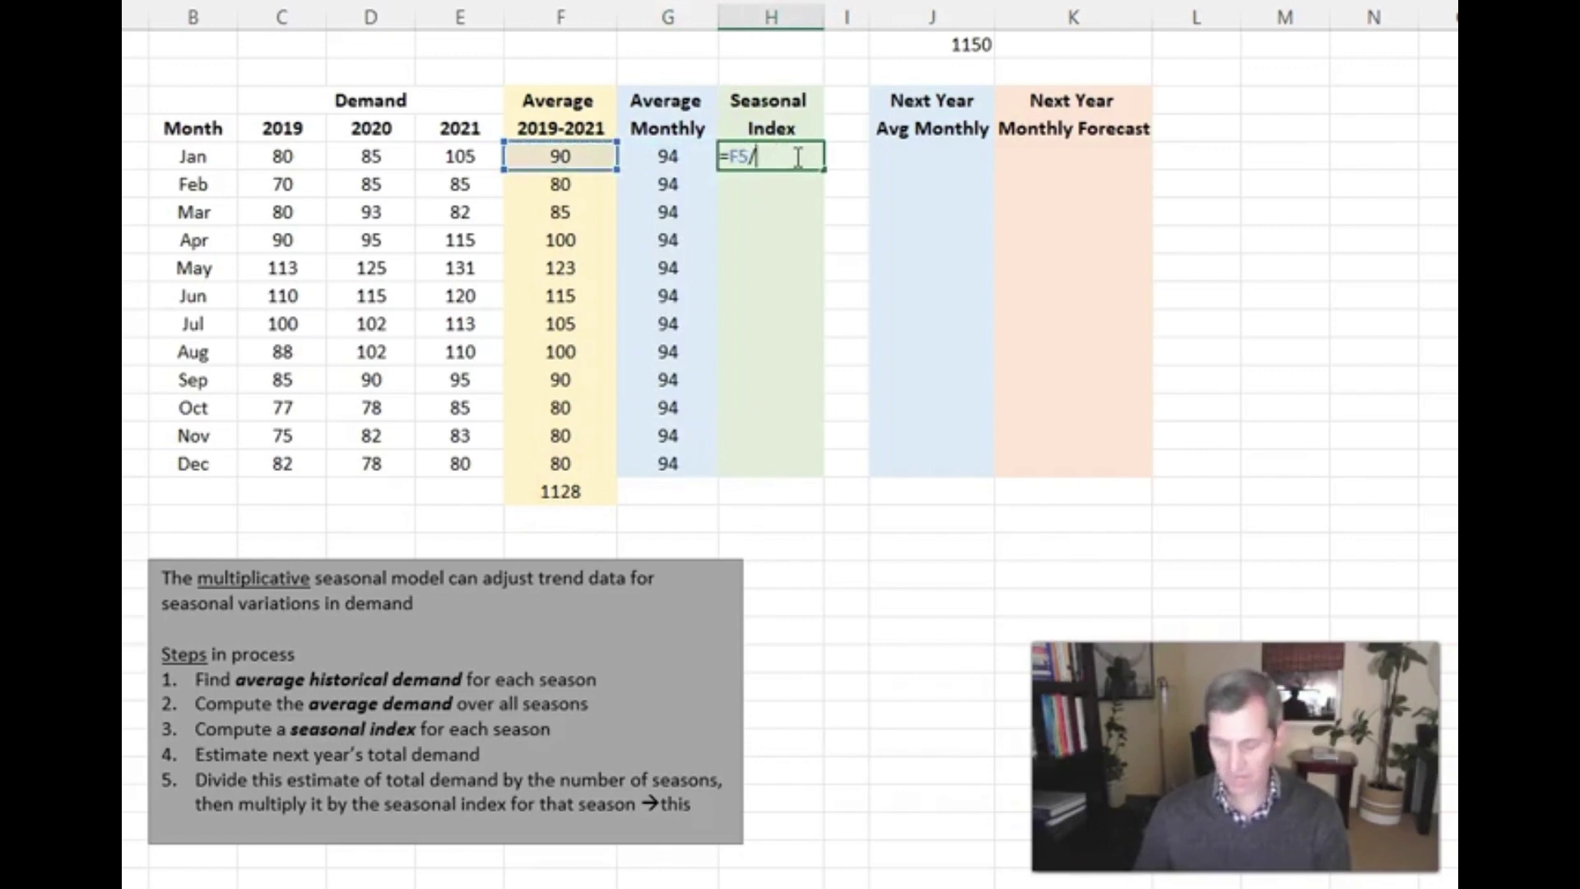
pyautogui.press('Left')
pyautogui.press('F4')
pyautogui.press('Return')
# Copy the seasonal index down to December: 0.957 for Jan, peaking at 1.309 in May
pyautogui.click(795, 156)
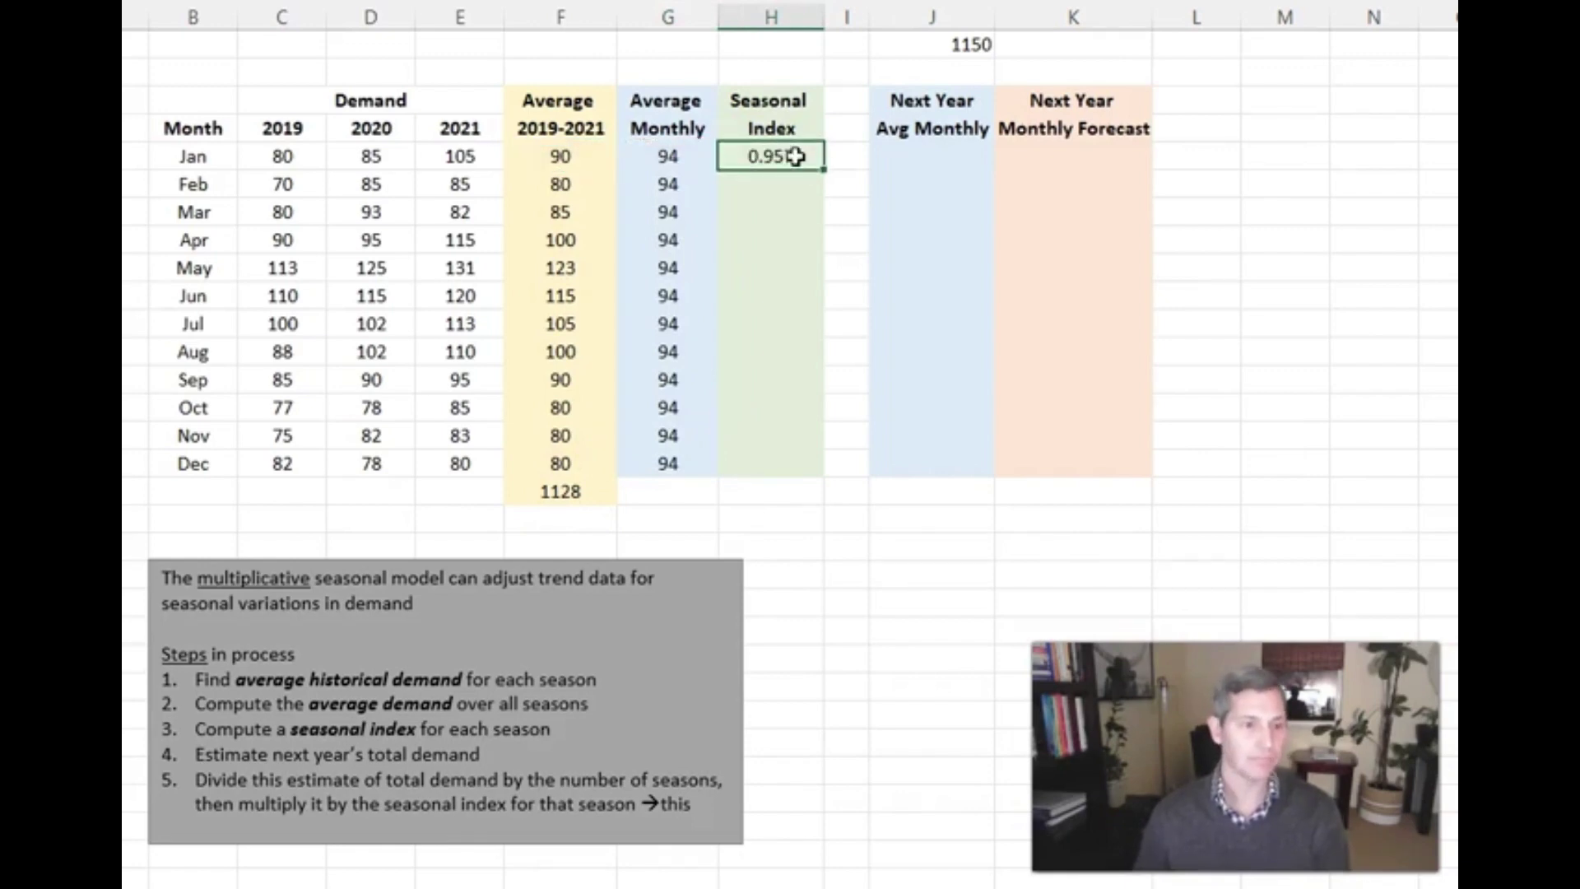
pyautogui.doubleClick(824, 171)
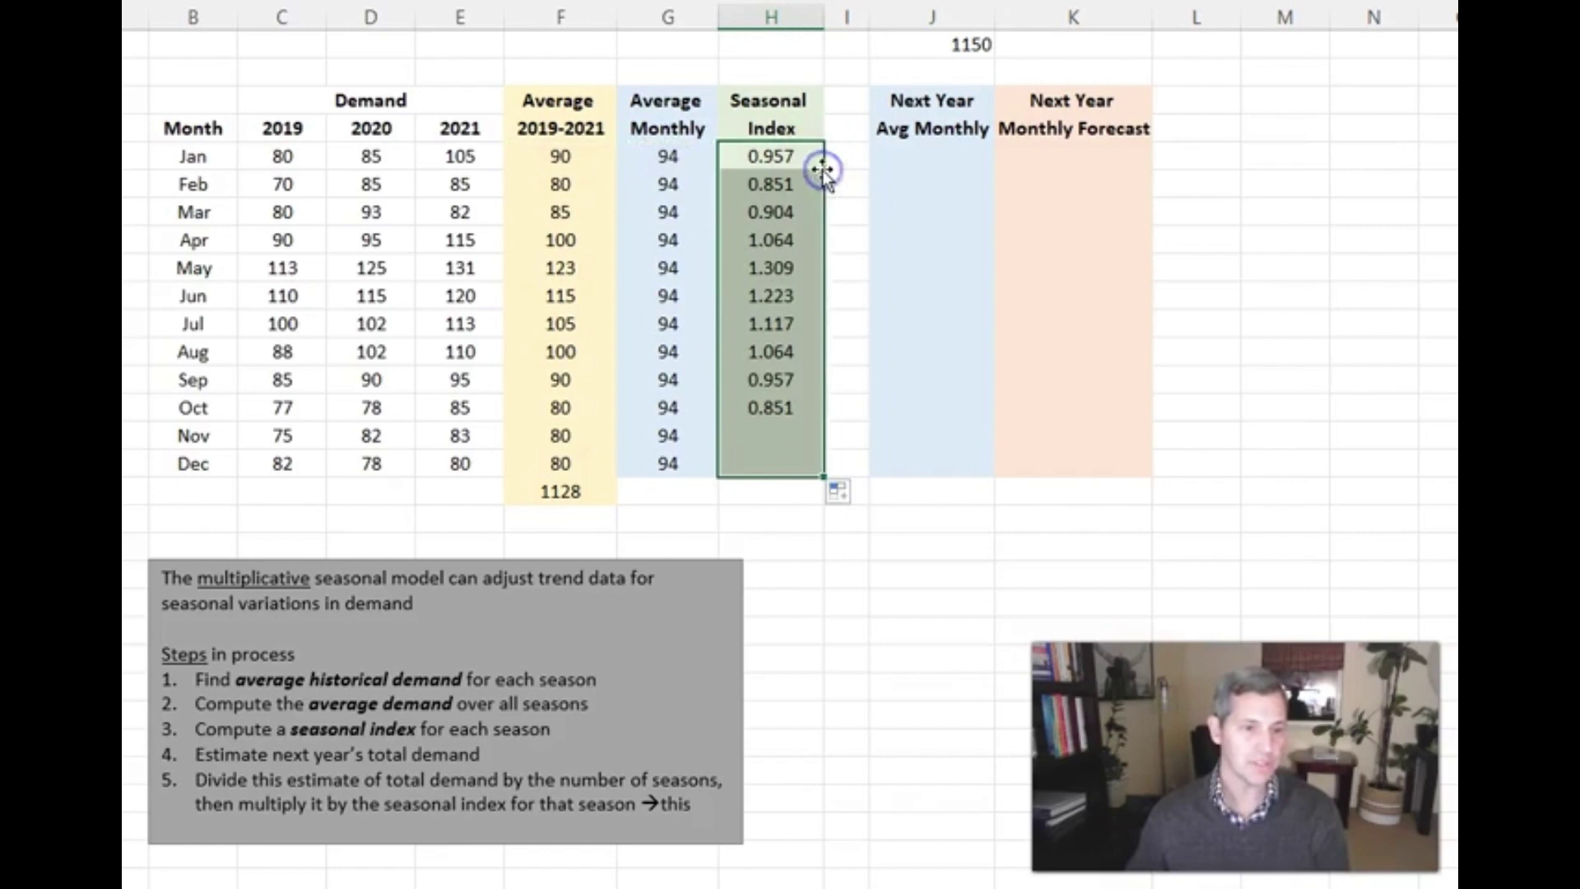
pyautogui.click(782, 259)
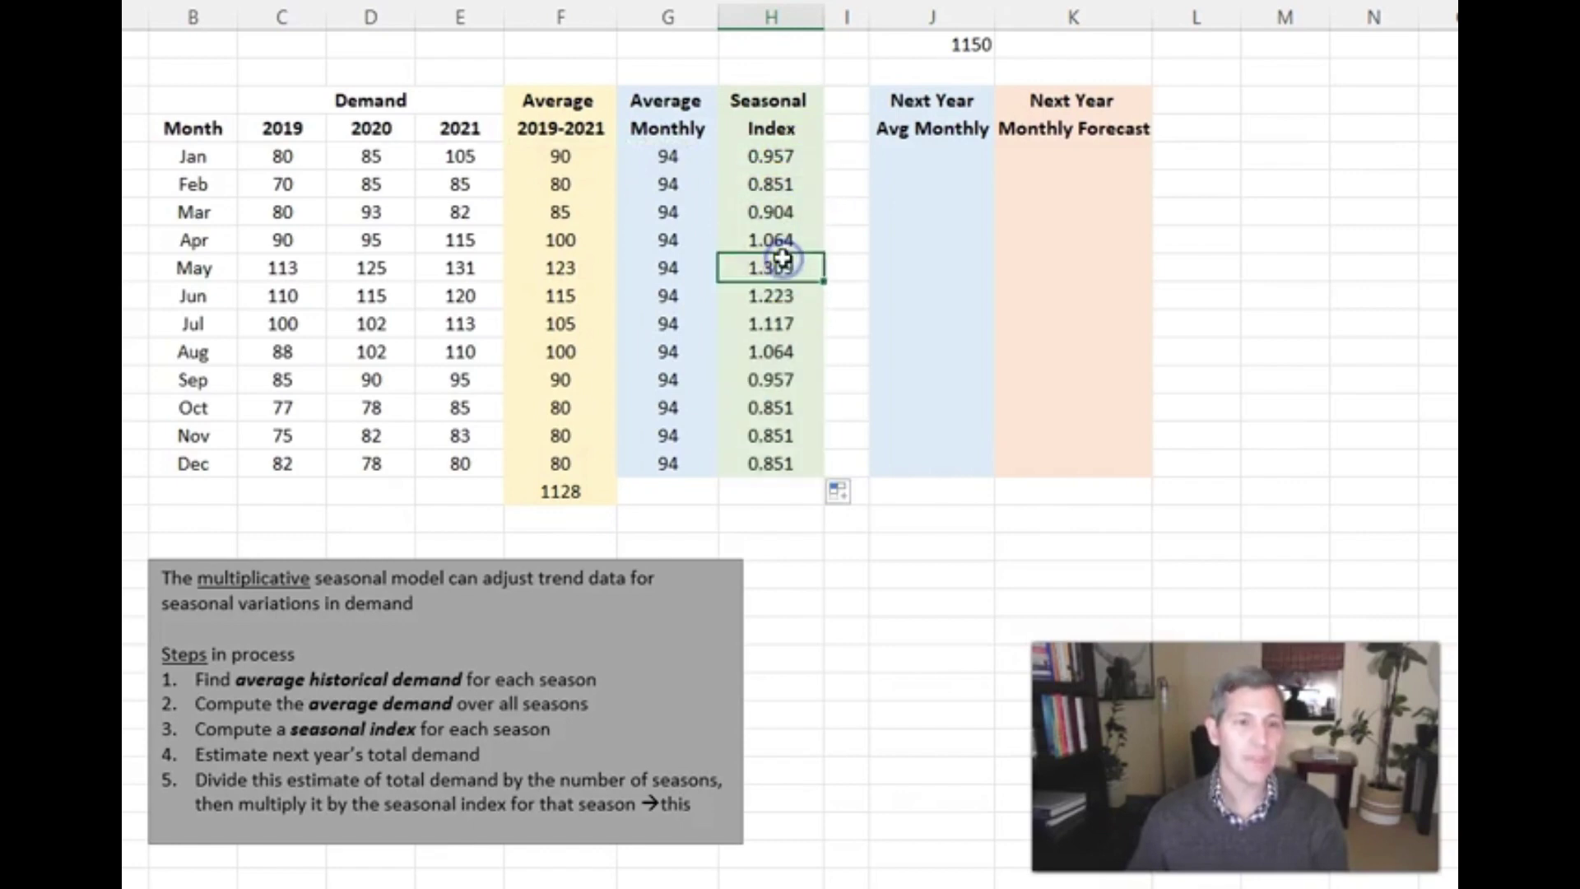
# Enter =J1/12 in J2 to get a 96 monthly average from the 1150 estimate
pyautogui.click(934, 66)
pyautogui.write('=')
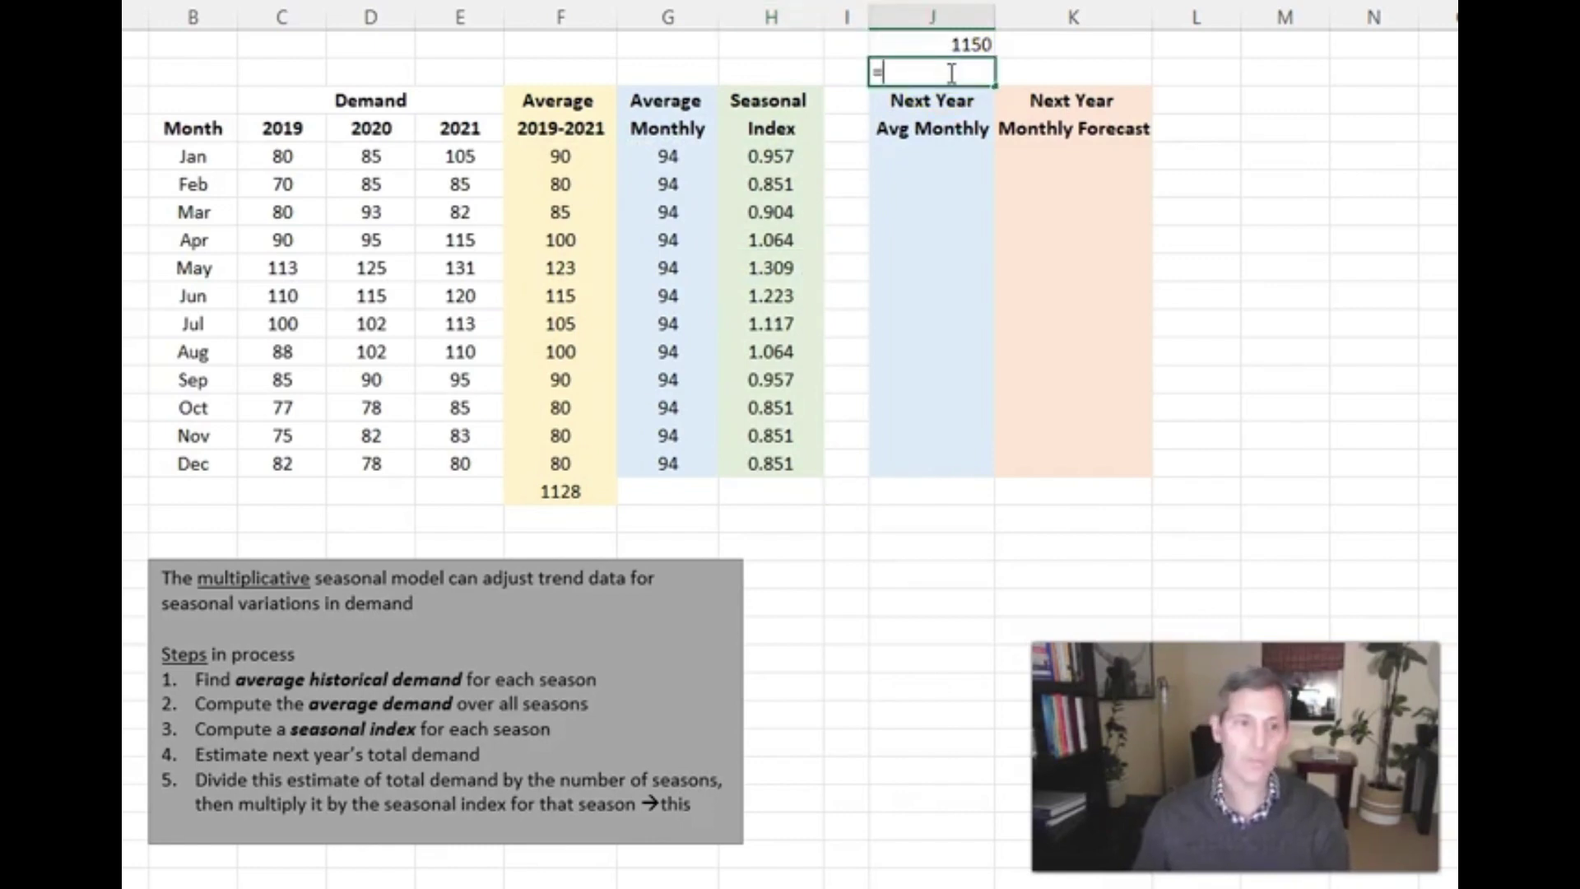
pyautogui.write('J1/12')
pyautogui.press('Return')
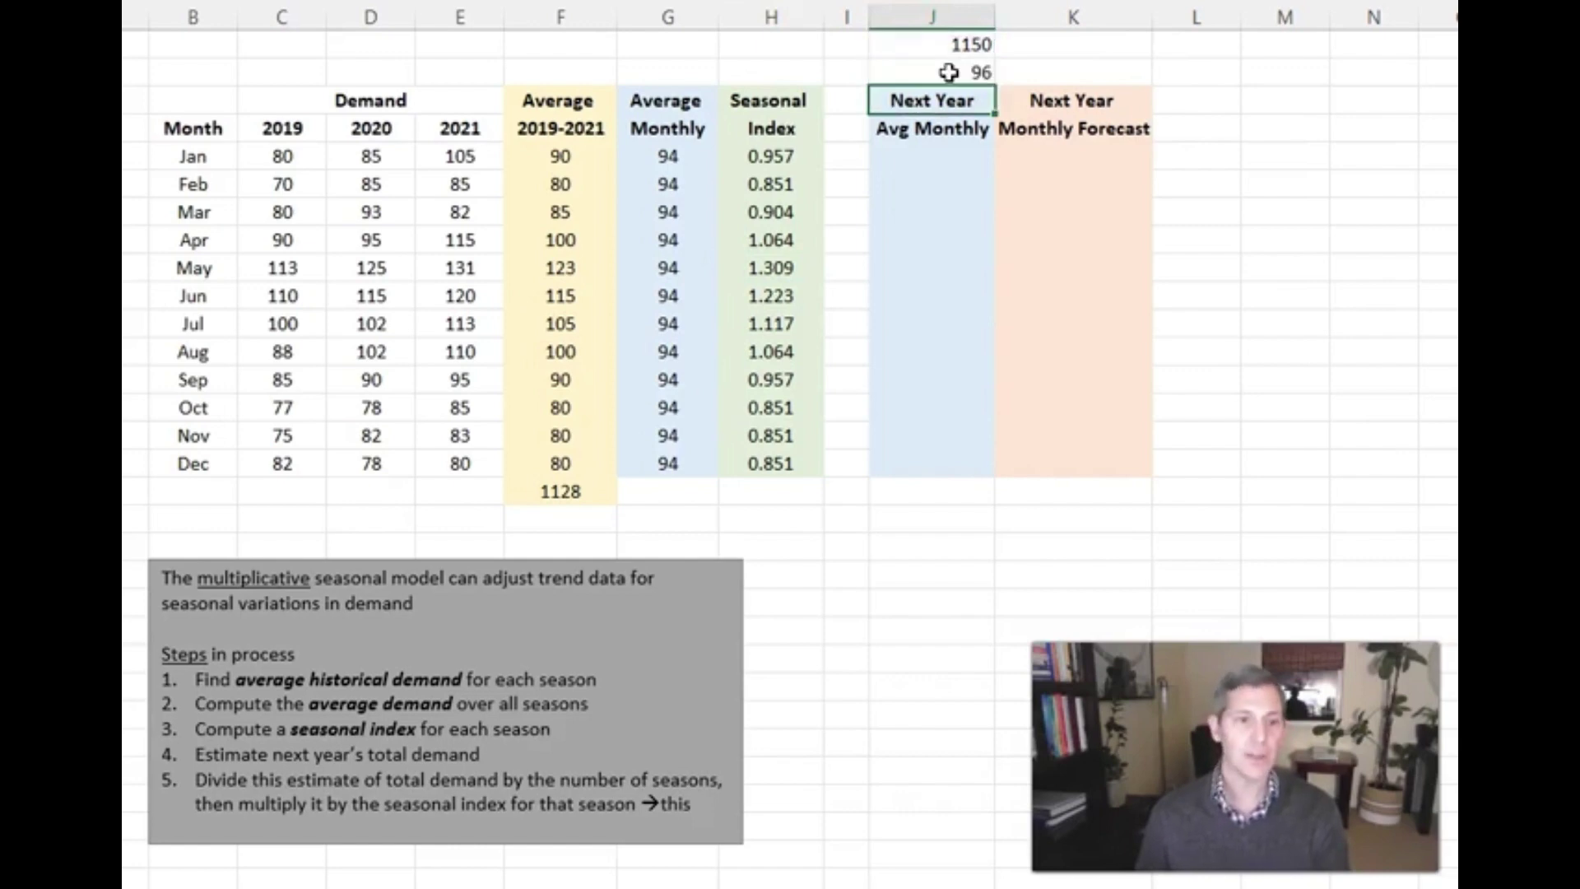
pyautogui.click(948, 72)
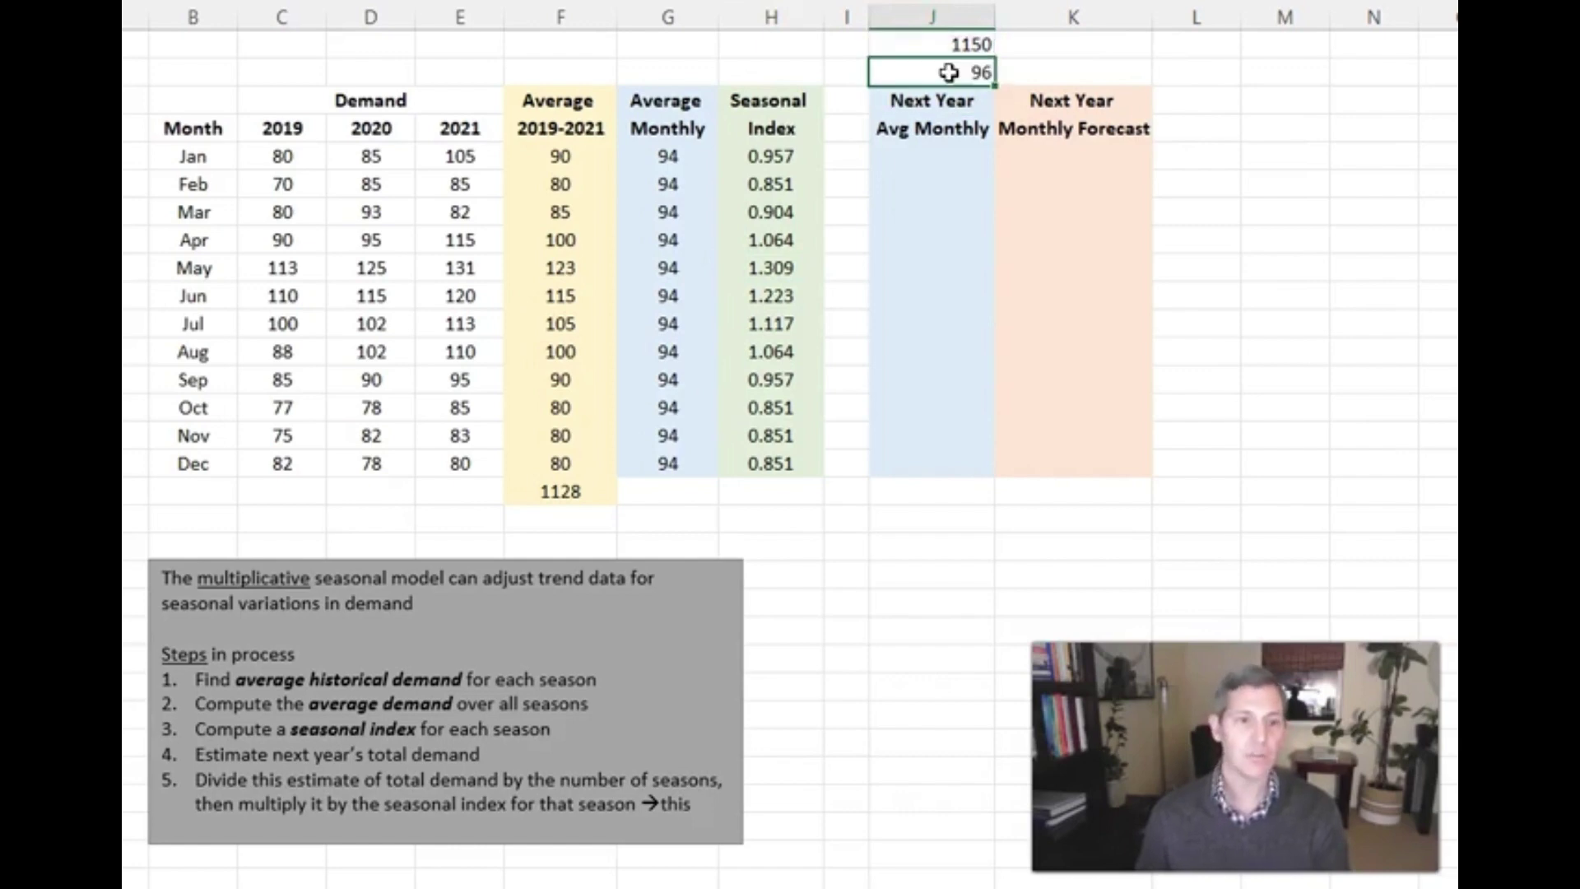
# Link January to J2 and each later month to the row above, showing 96 through December
pyautogui.click(959, 155)
pyautogui.write('=')
pyautogui.press('Up')
pyautogui.press('Up')
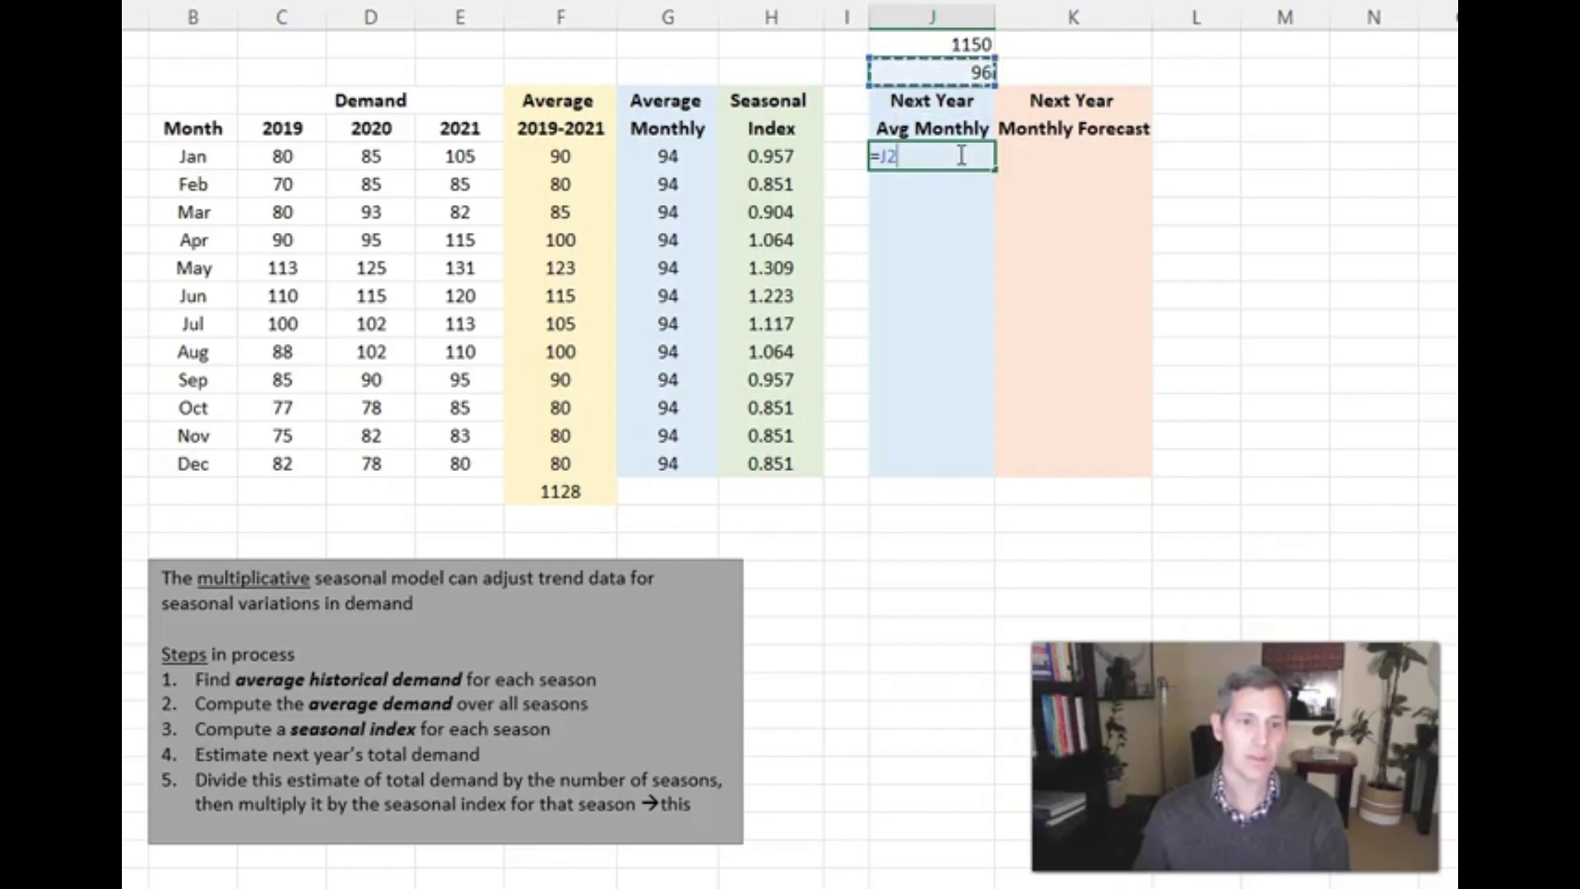
pyautogui.press('Return')
pyautogui.write('=')
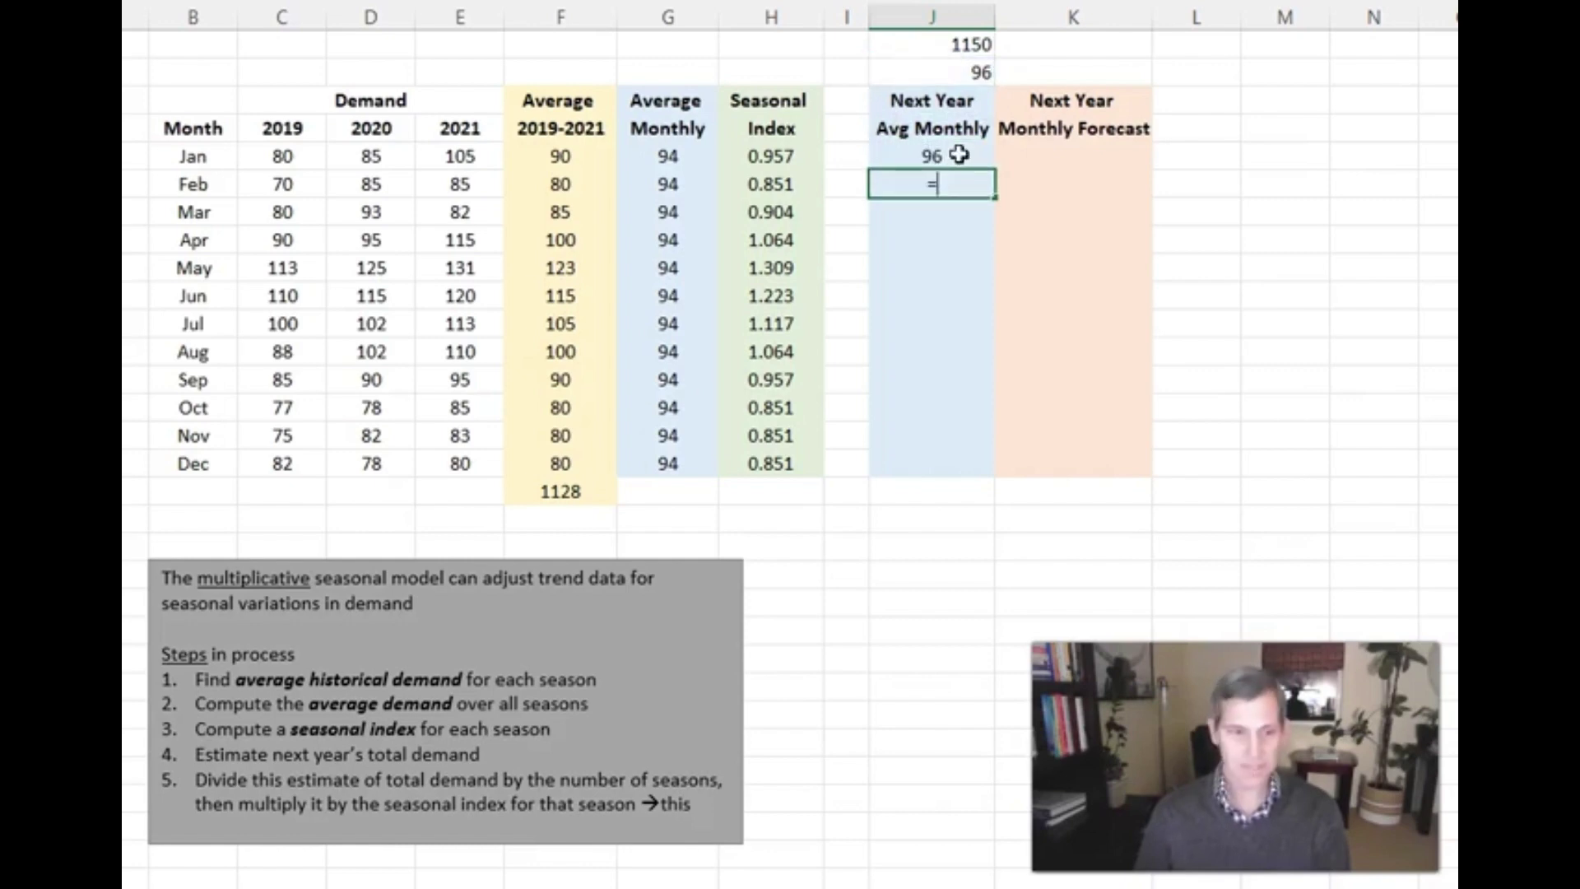
pyautogui.press('Up')
pyautogui.press('Return')
pyautogui.click(968, 183)
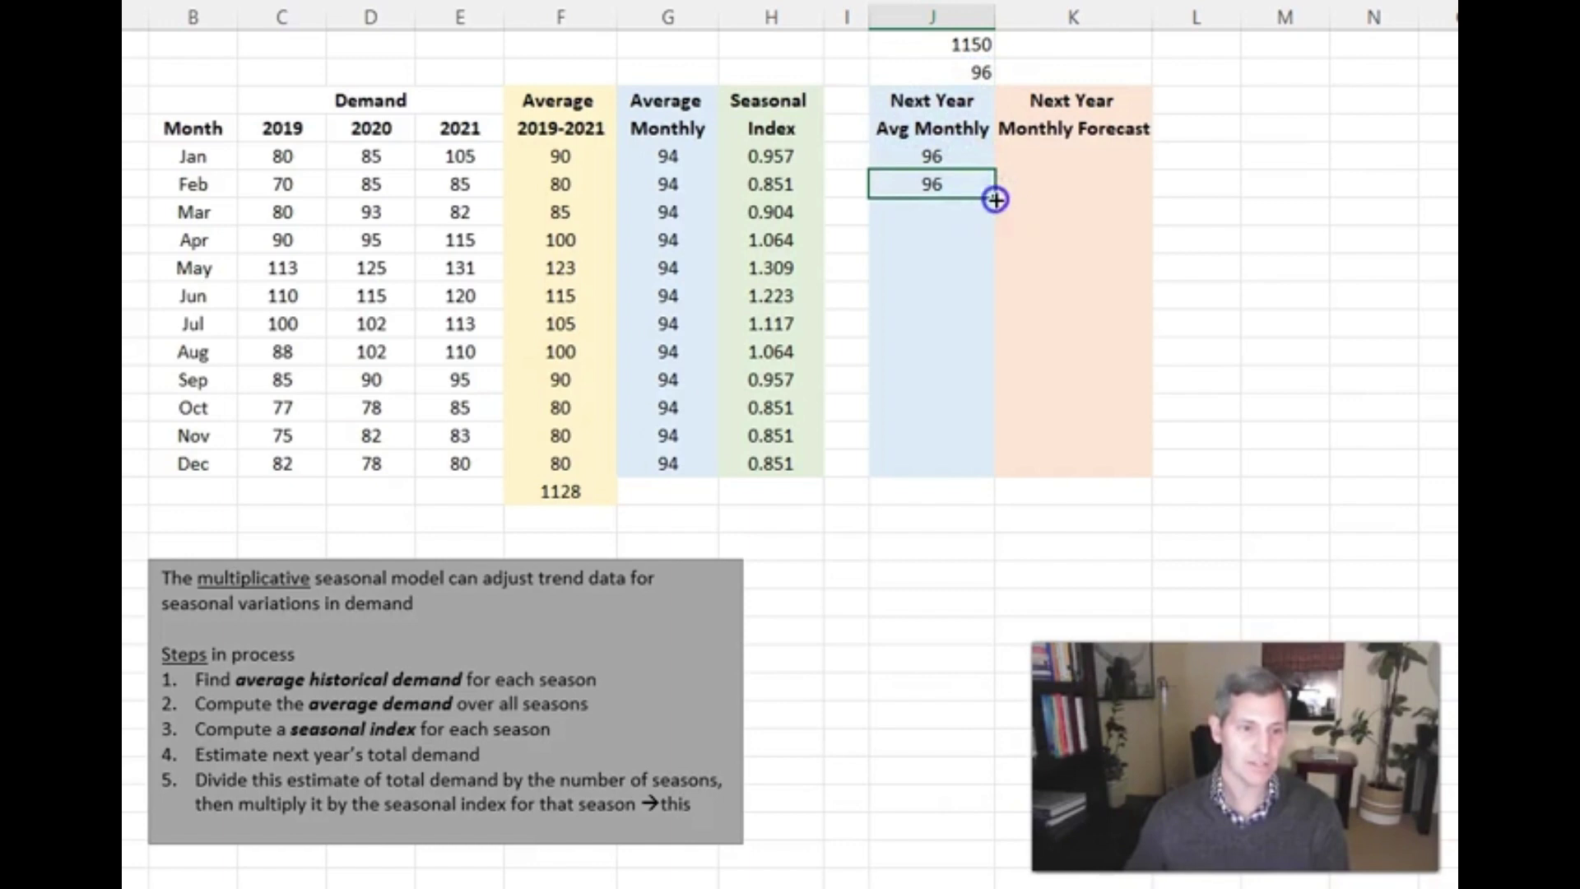
pyautogui.moveTo(996, 200); pyautogui.dragTo(975, 478)
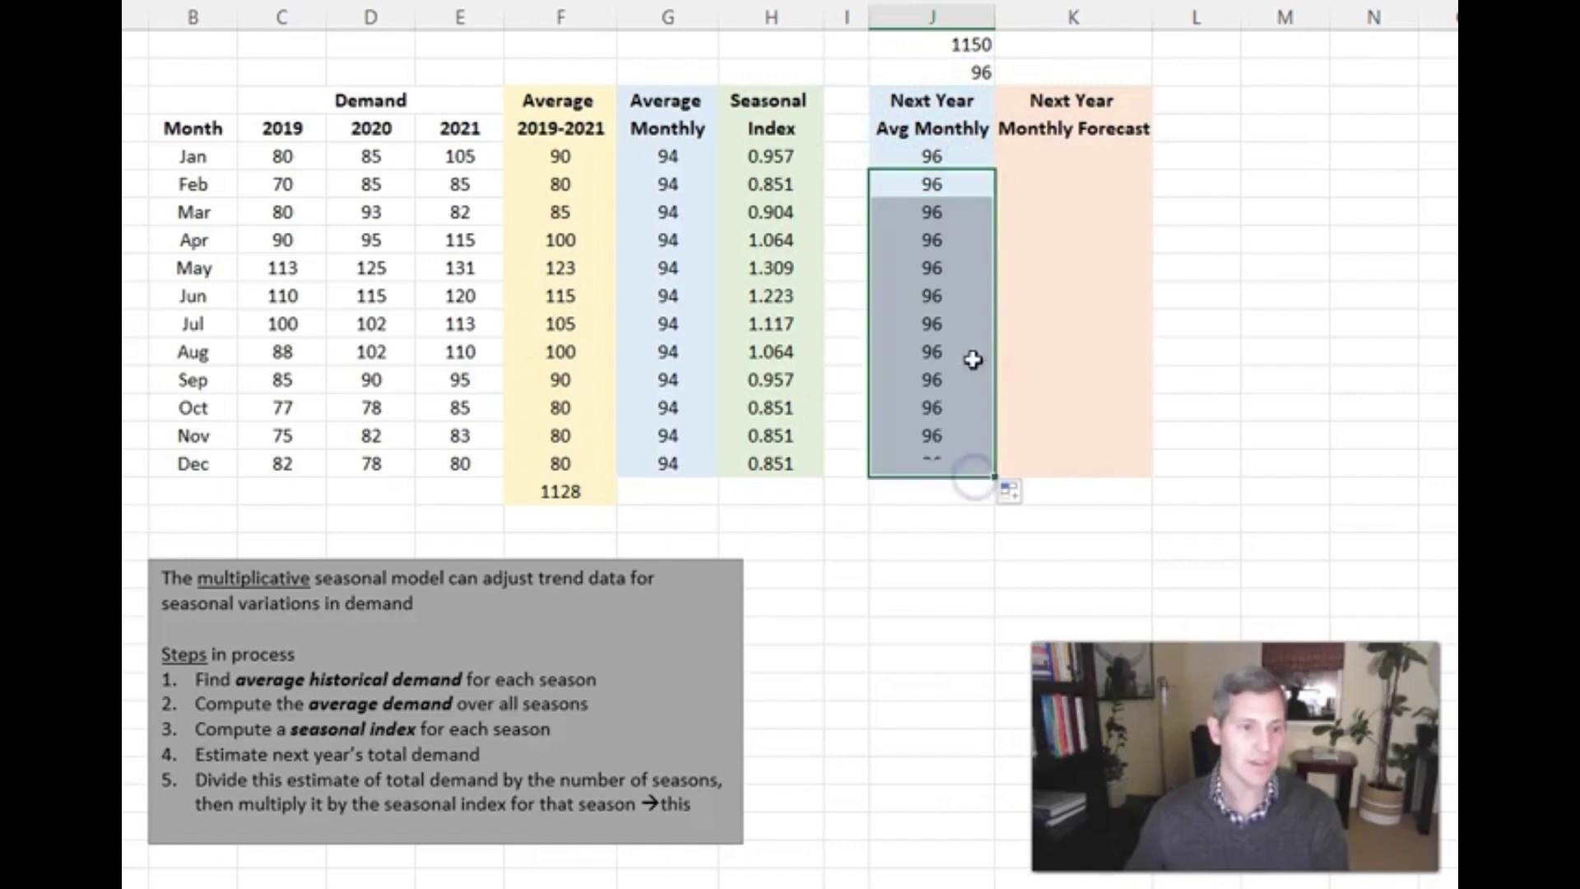
pyautogui.click(952, 185)
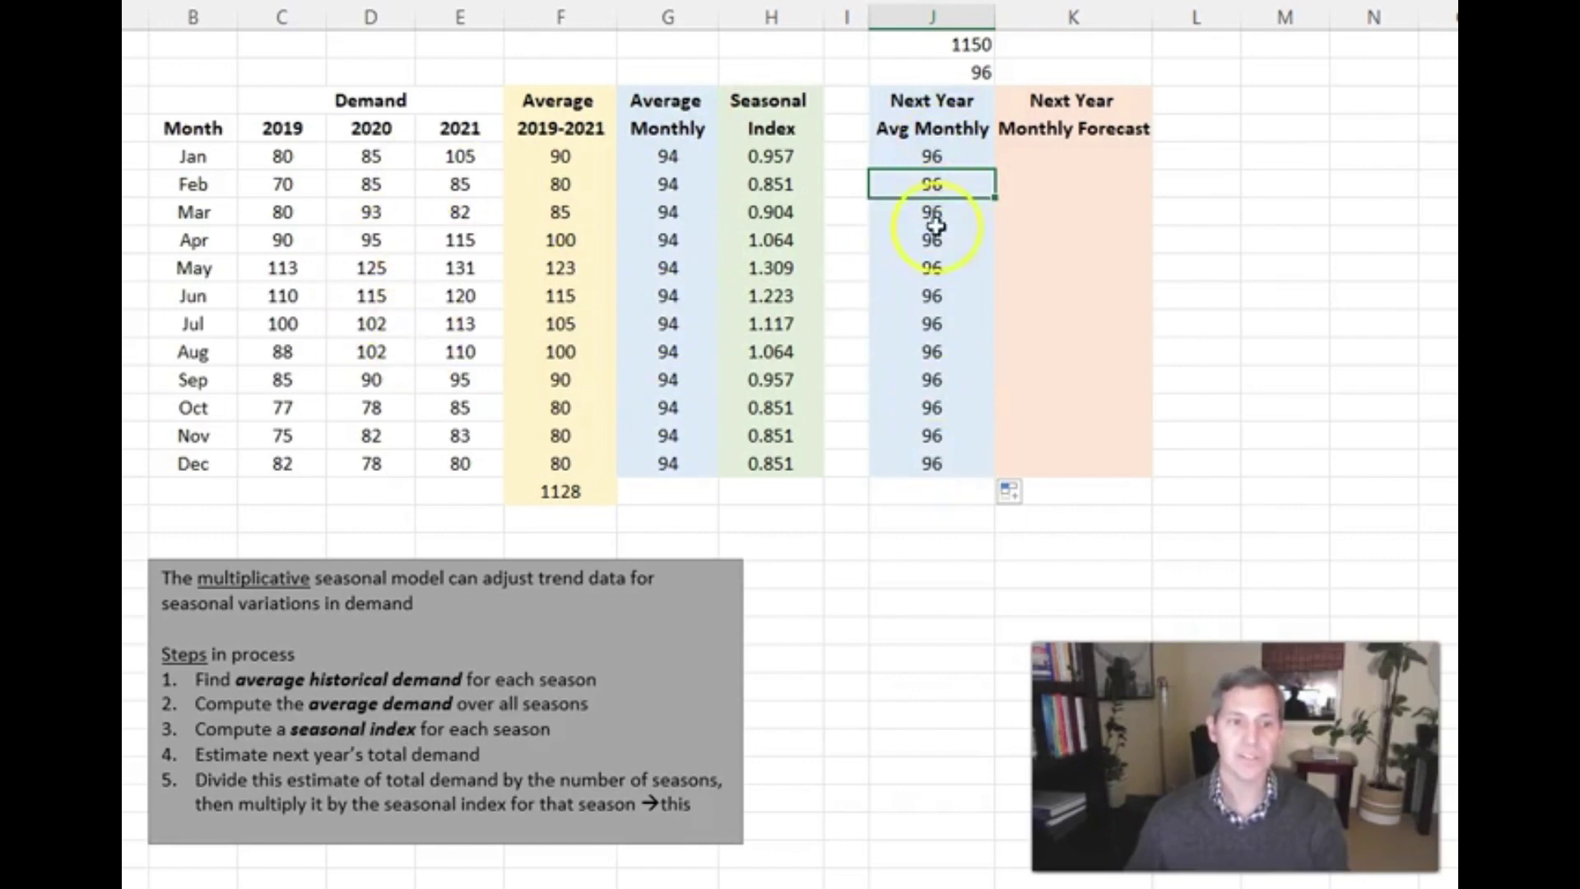
pyautogui.click(576, 497)
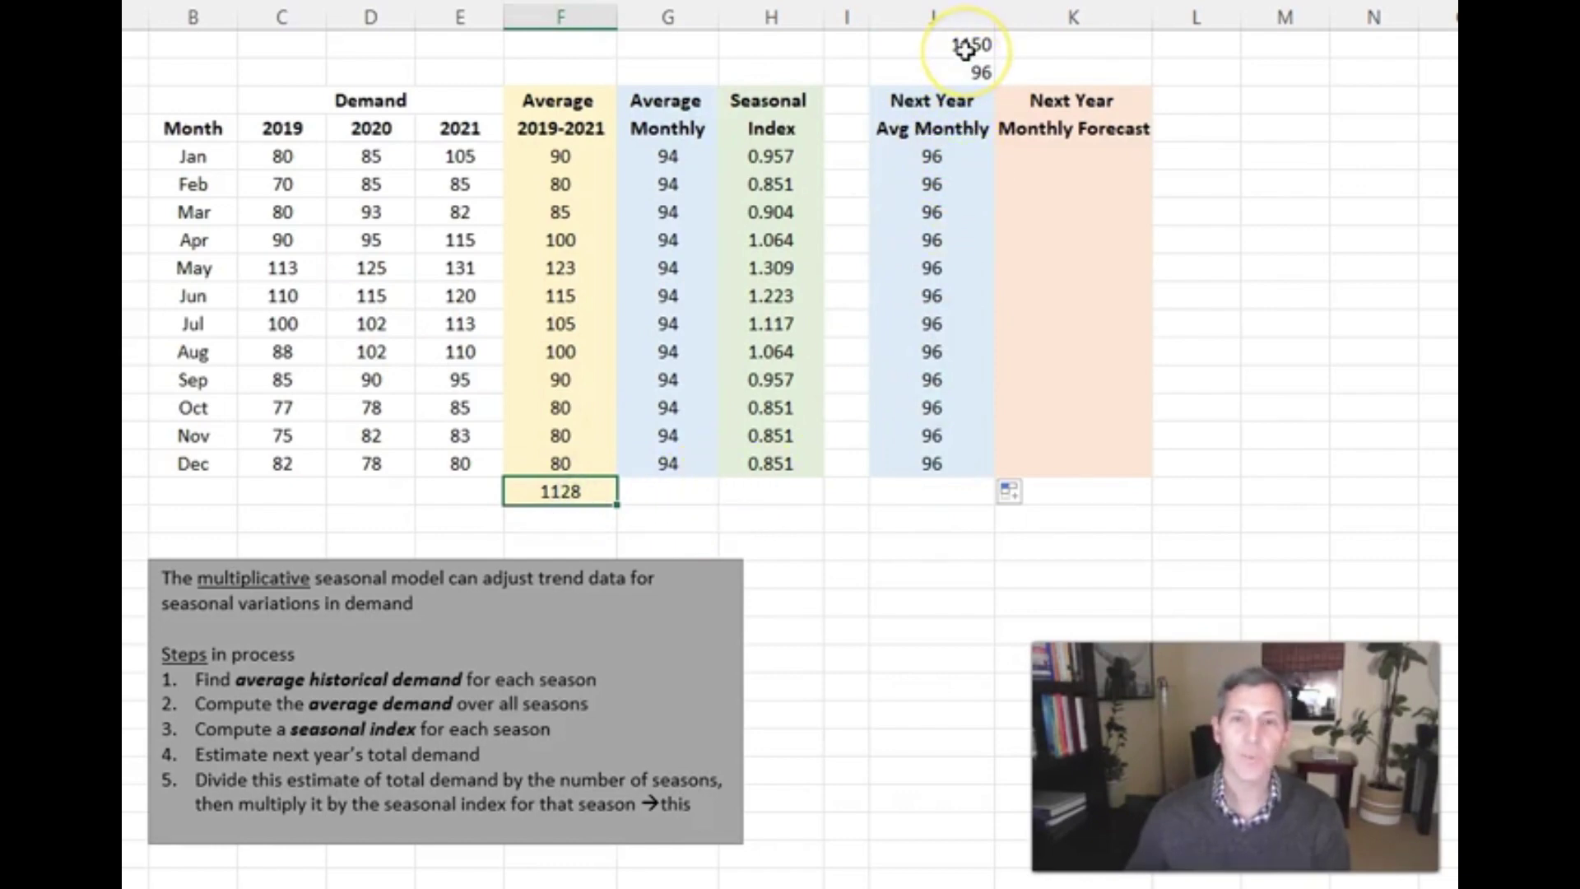
pyautogui.click(1066, 158)
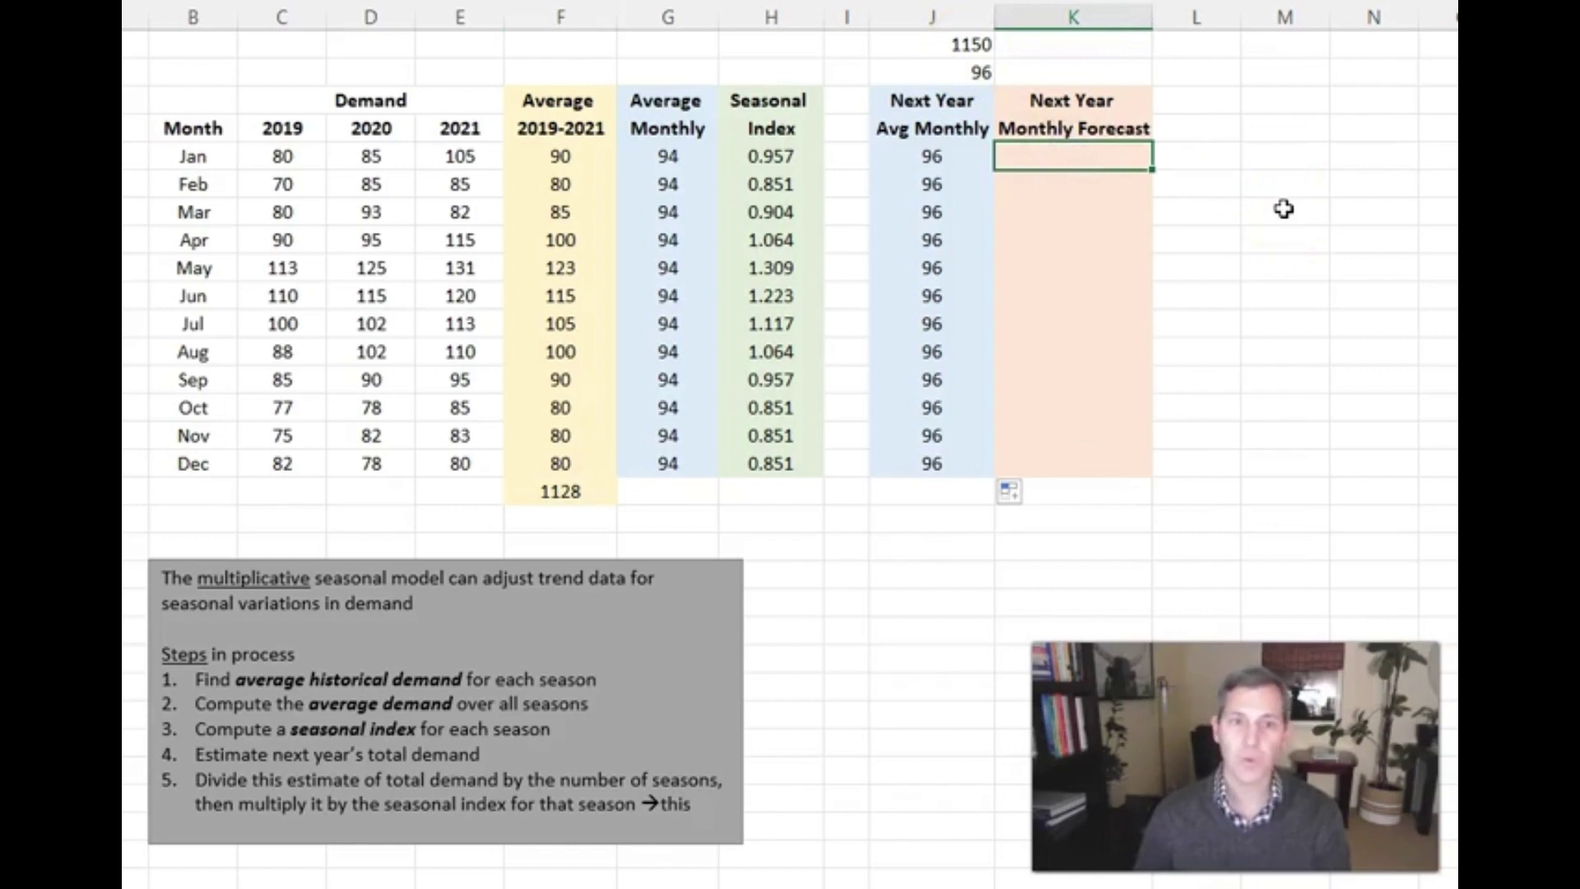
# Enter =J5*H5 in K5 (92 for Jan), centre it, and fill down to December
pyautogui.write('=')
pyautogui.press('Left')
pyautogui.write('*')
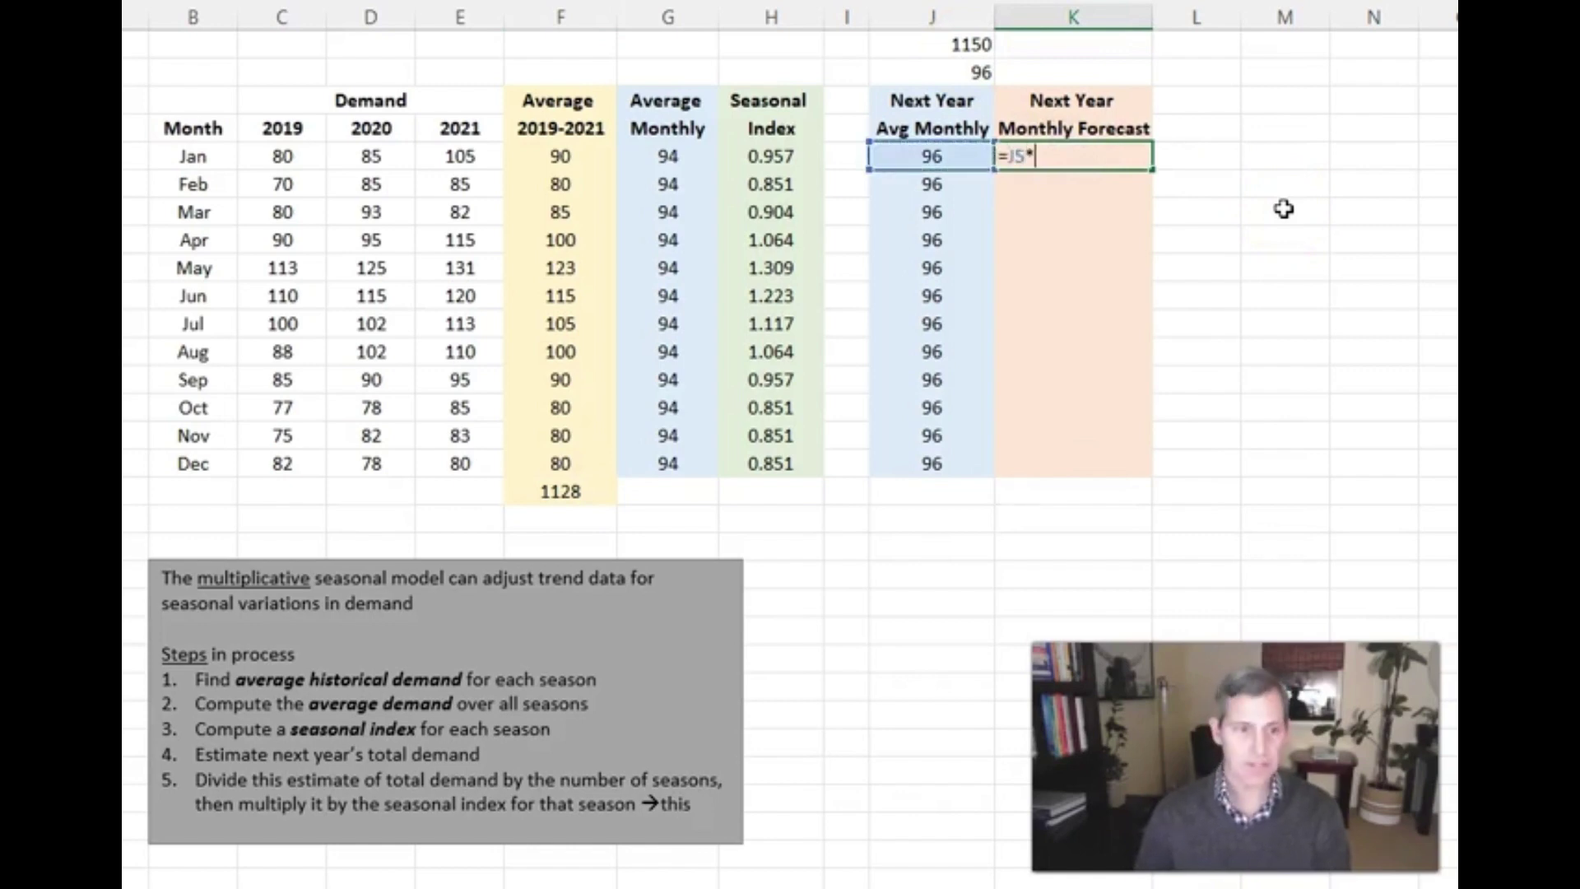
pyautogui.press('Left')
pyautogui.press('Left')
pyautogui.press('Left')
pyautogui.press('Return')
pyautogui.press('Up')
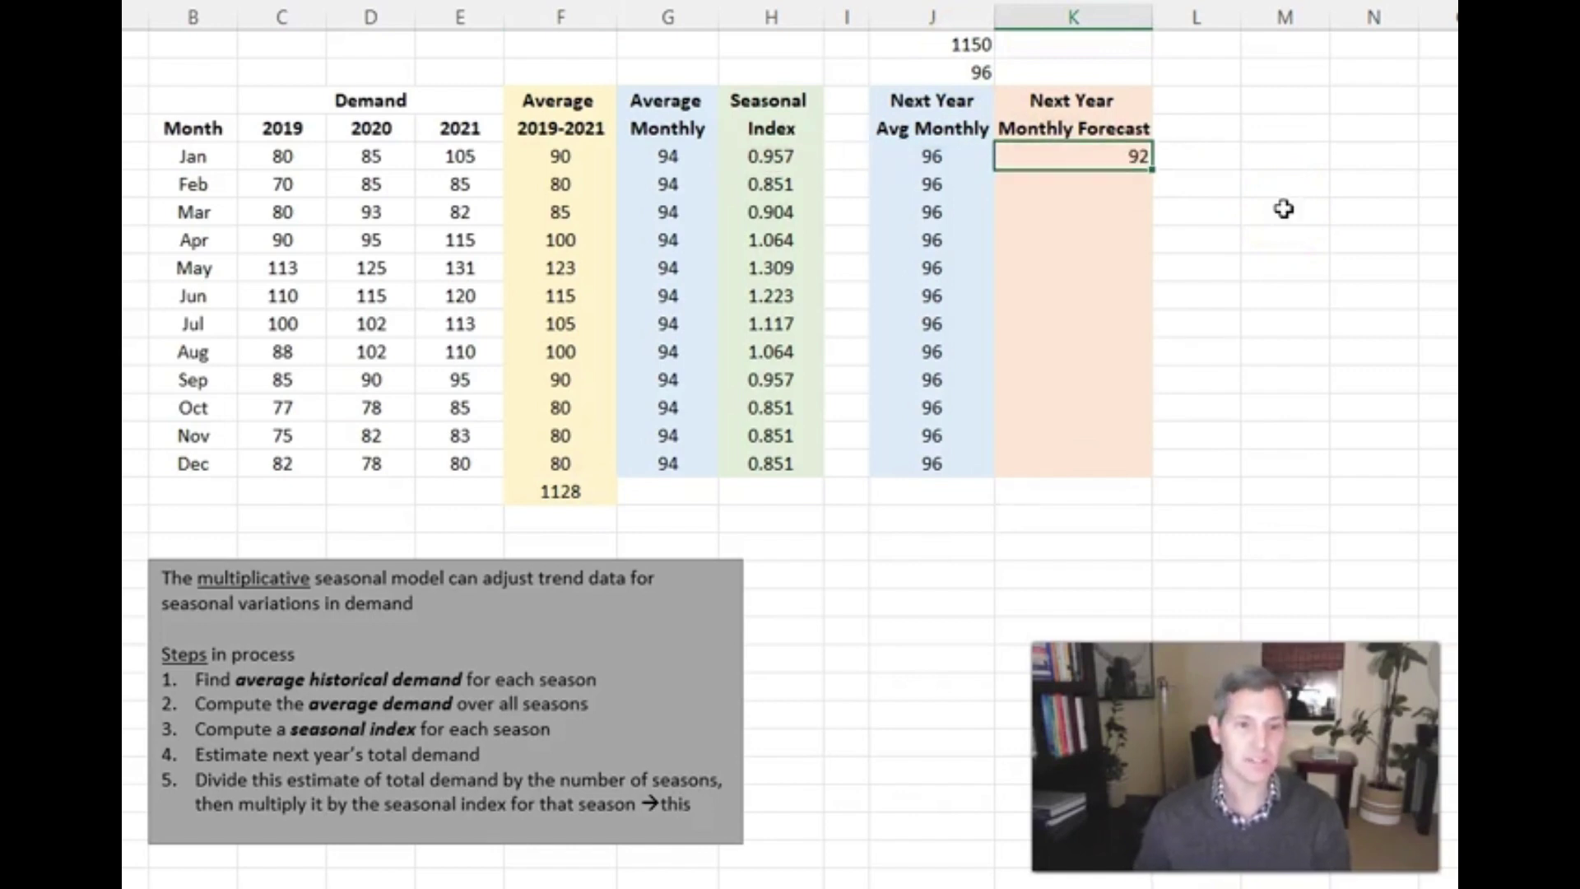
pyautogui.hotkey('alt', 'h')
pyautogui.press('a')
pyautogui.press('c')
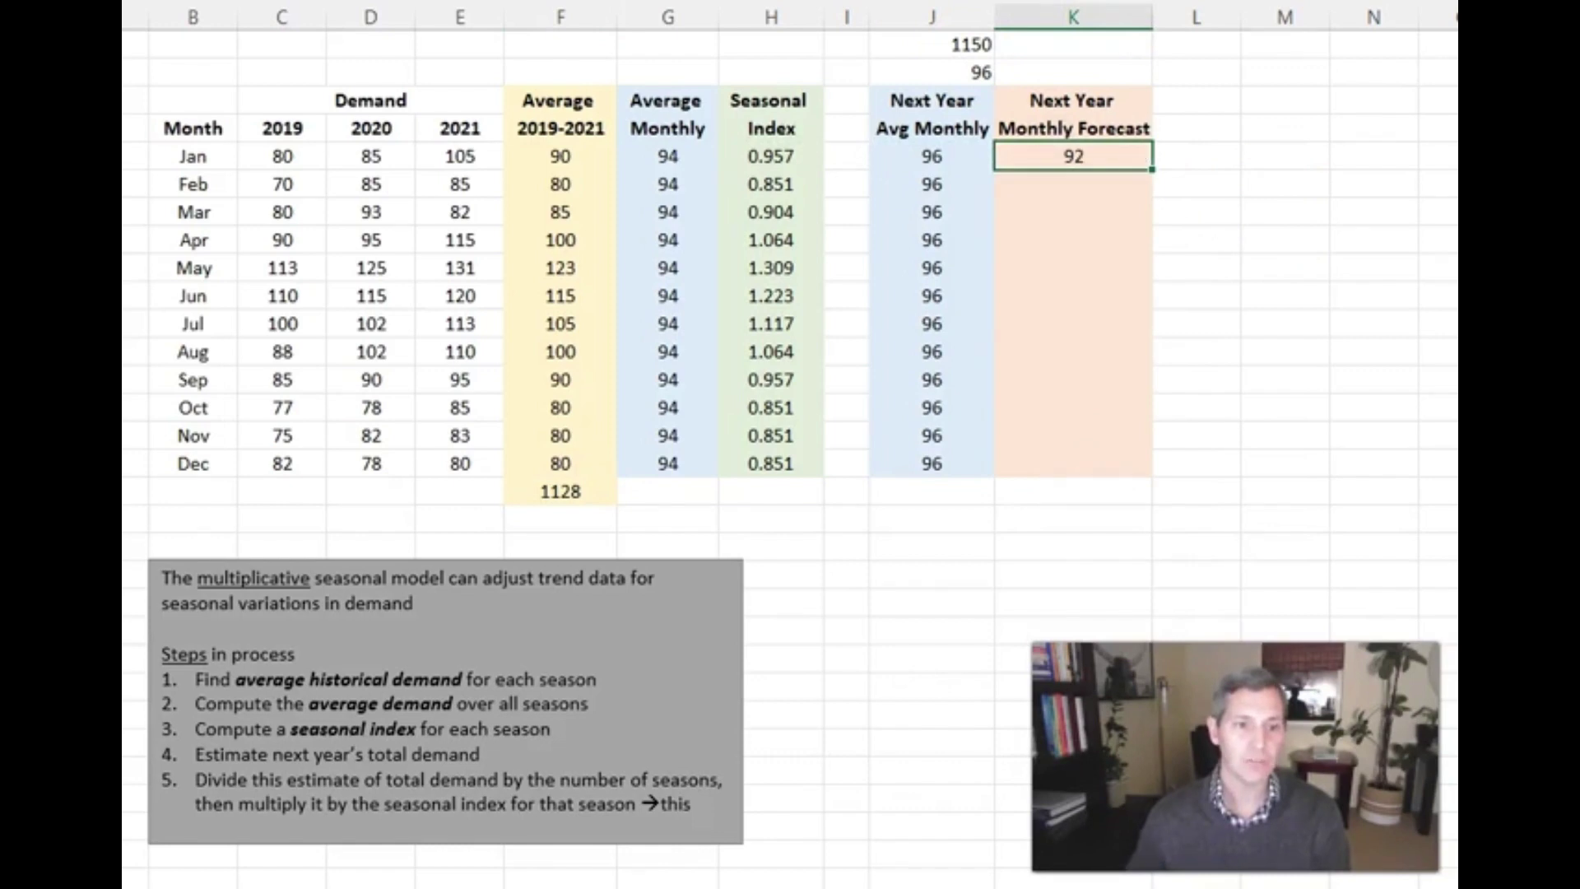
pyautogui.doubleClick(1151, 168)
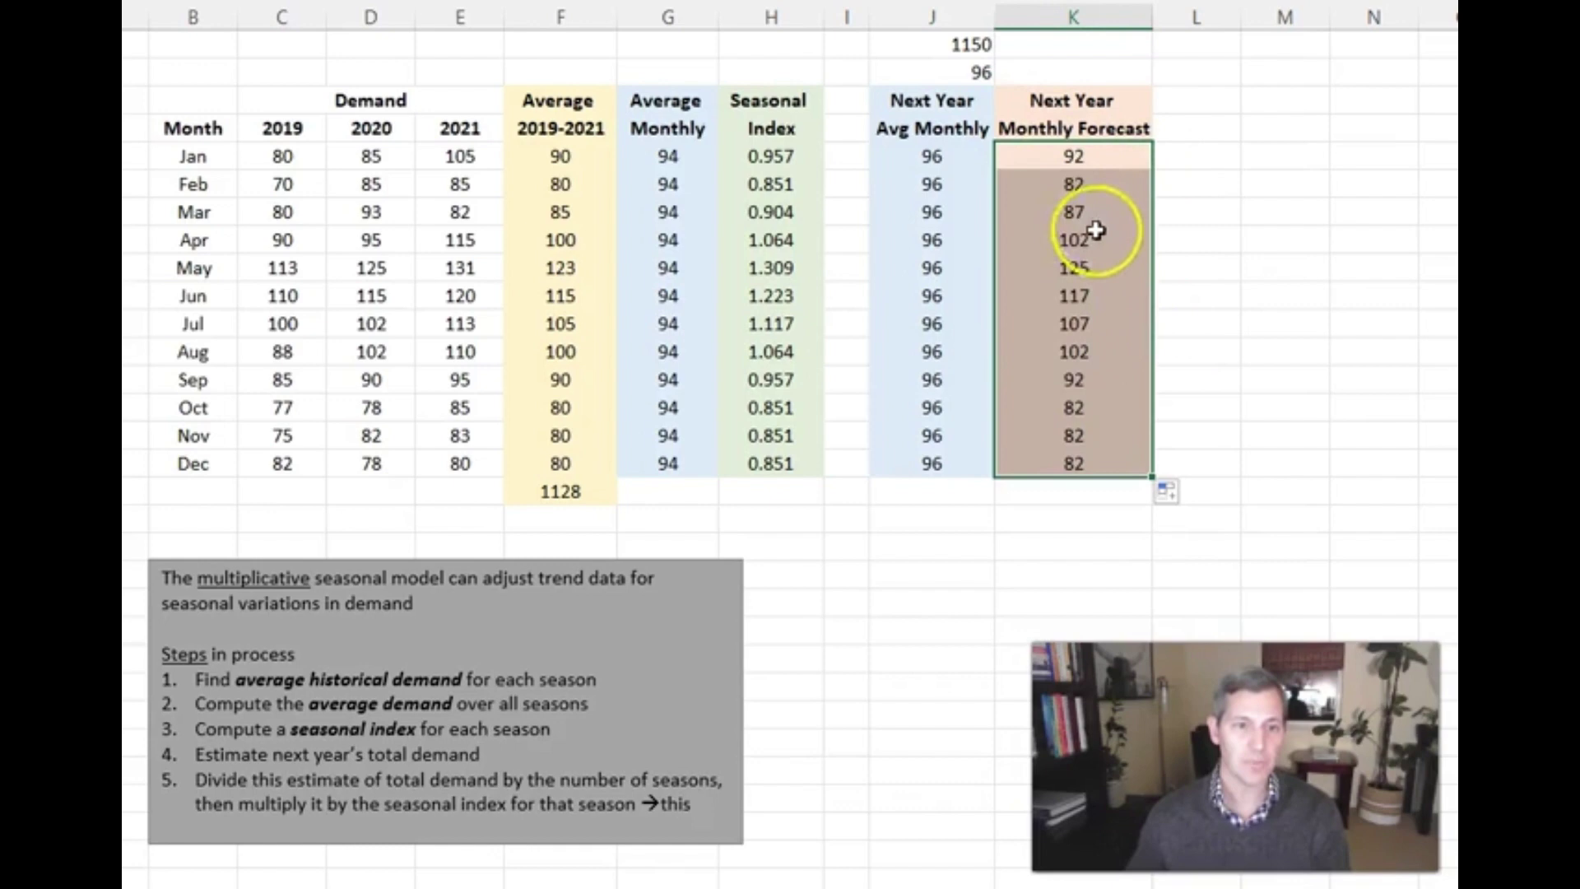
pyautogui.click(1094, 323)
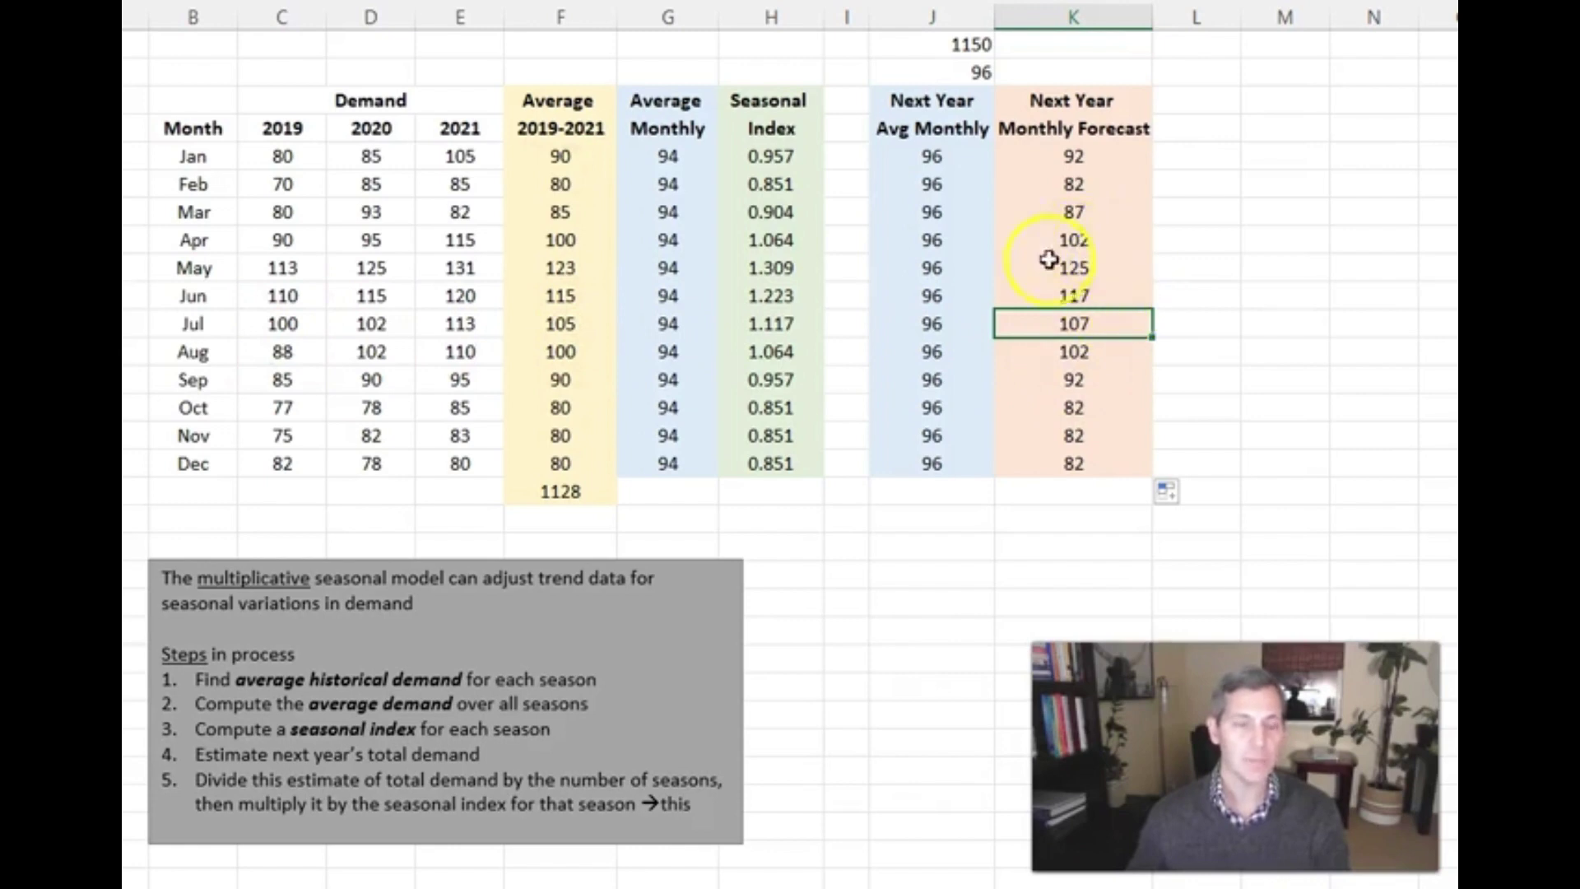
# AutoSum the forecasts K5:K16 in K17, giving a total of 1150
pyautogui.click(1100, 490)
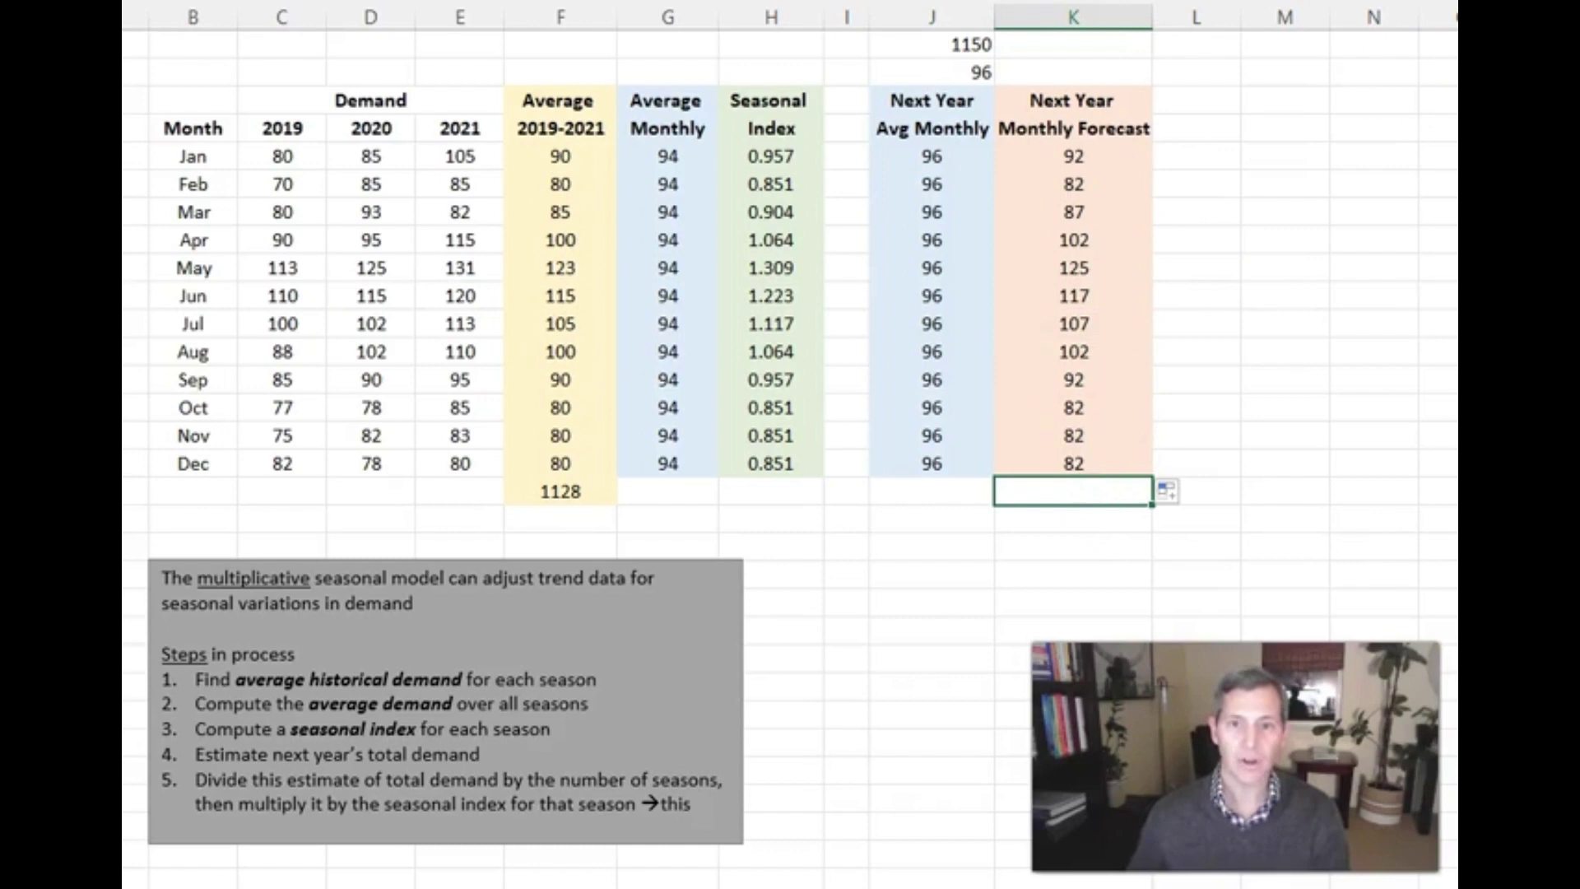
pyautogui.hotkey('alt', '=')
pyautogui.press('Return')
pyautogui.press('Up')
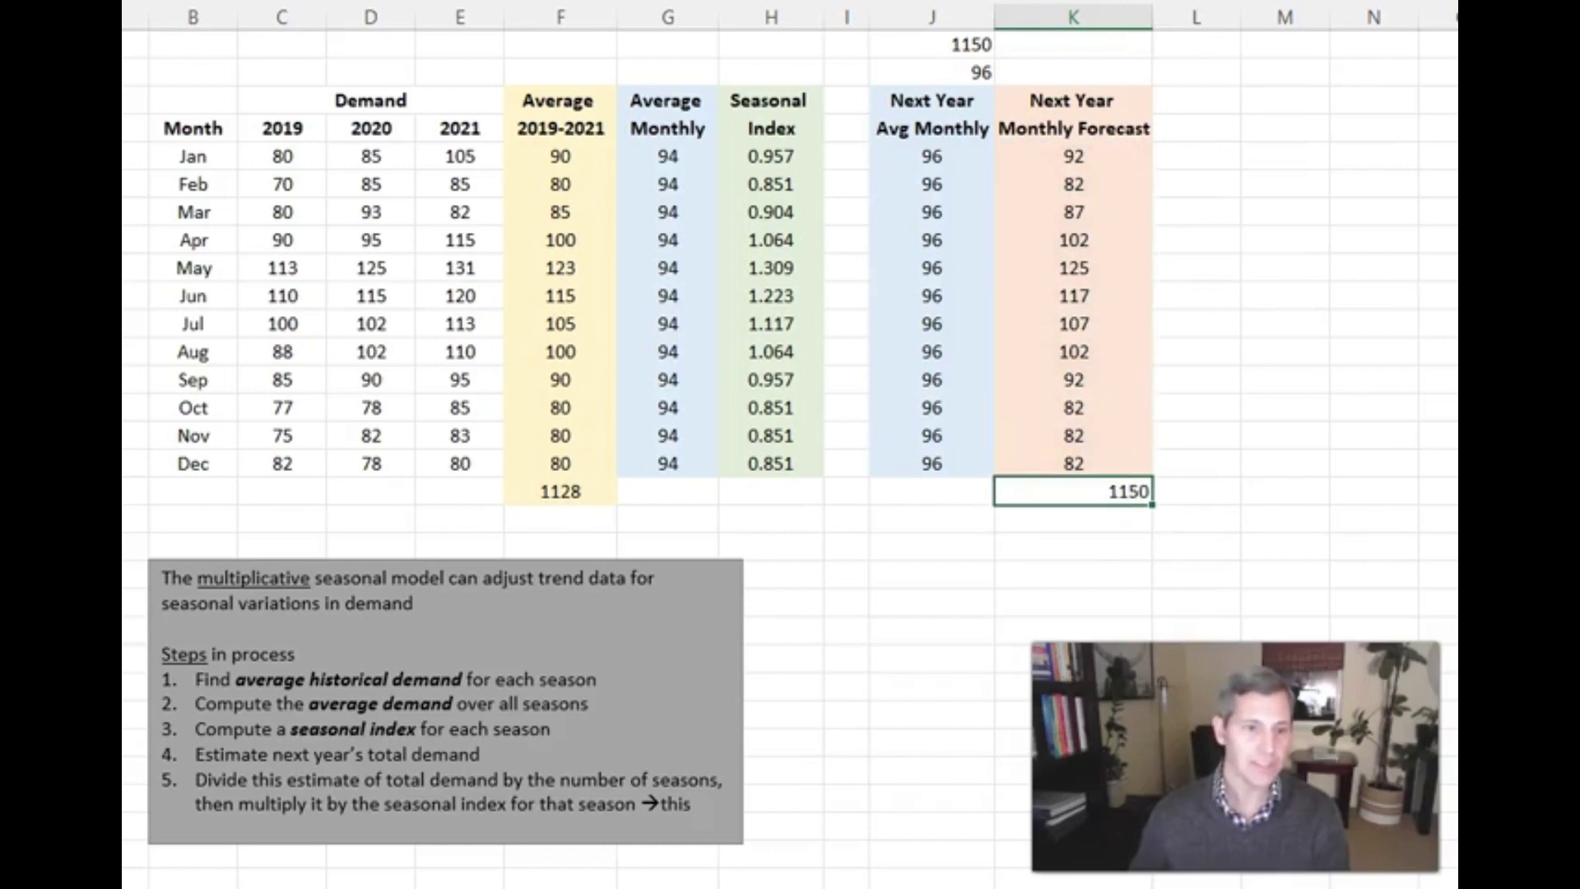
pyautogui.click(930, 44)
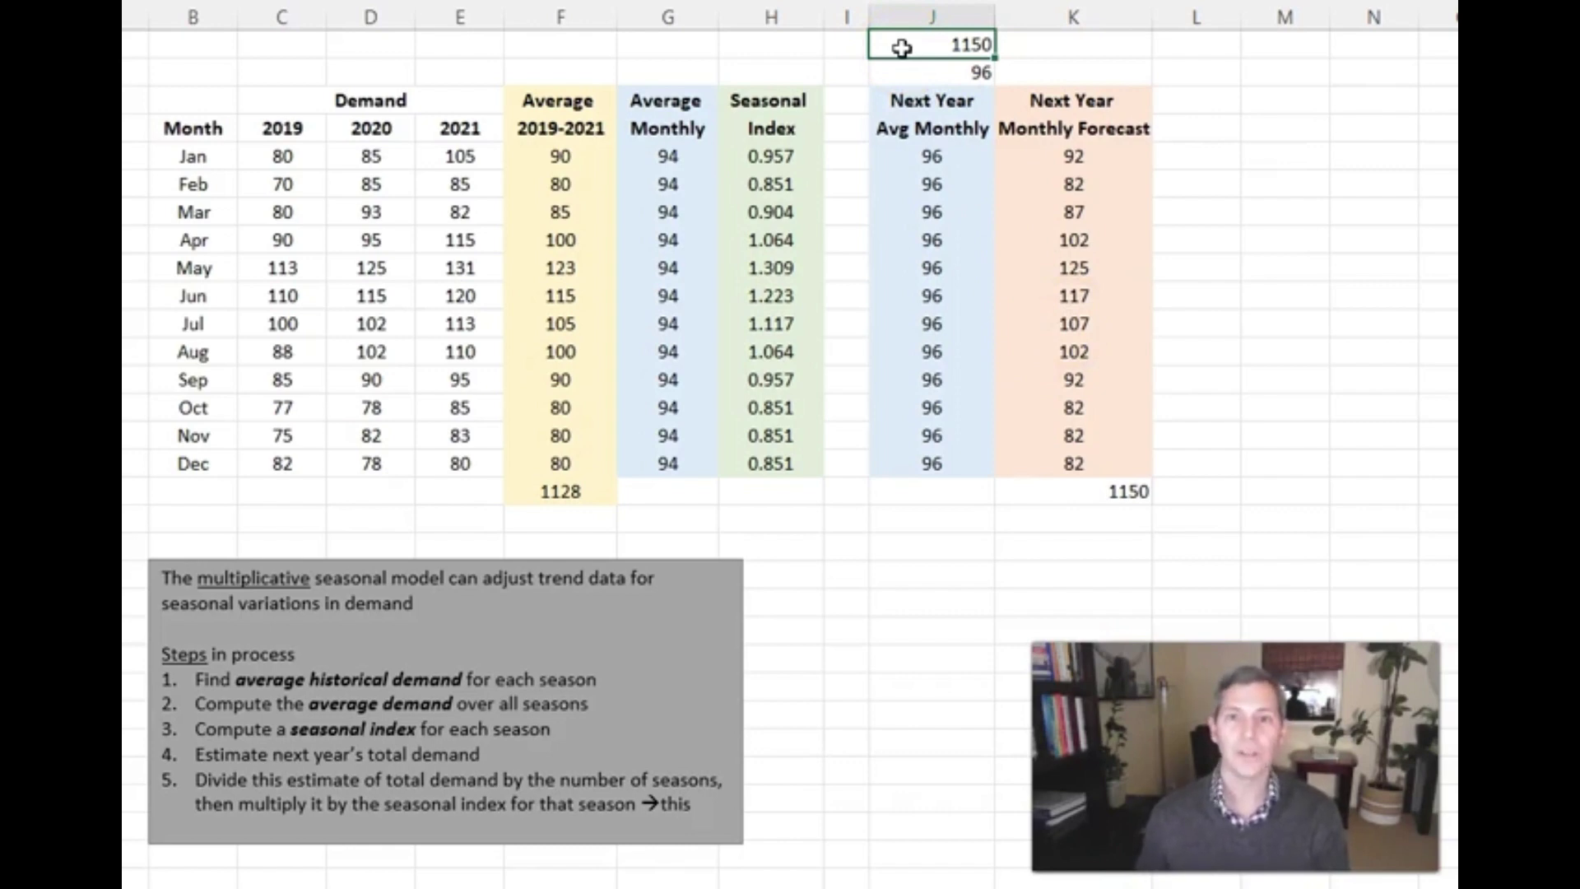
# Change the annual estimate in J1 to 1200, lifting monthly averages to 100
pyautogui.write('1200')
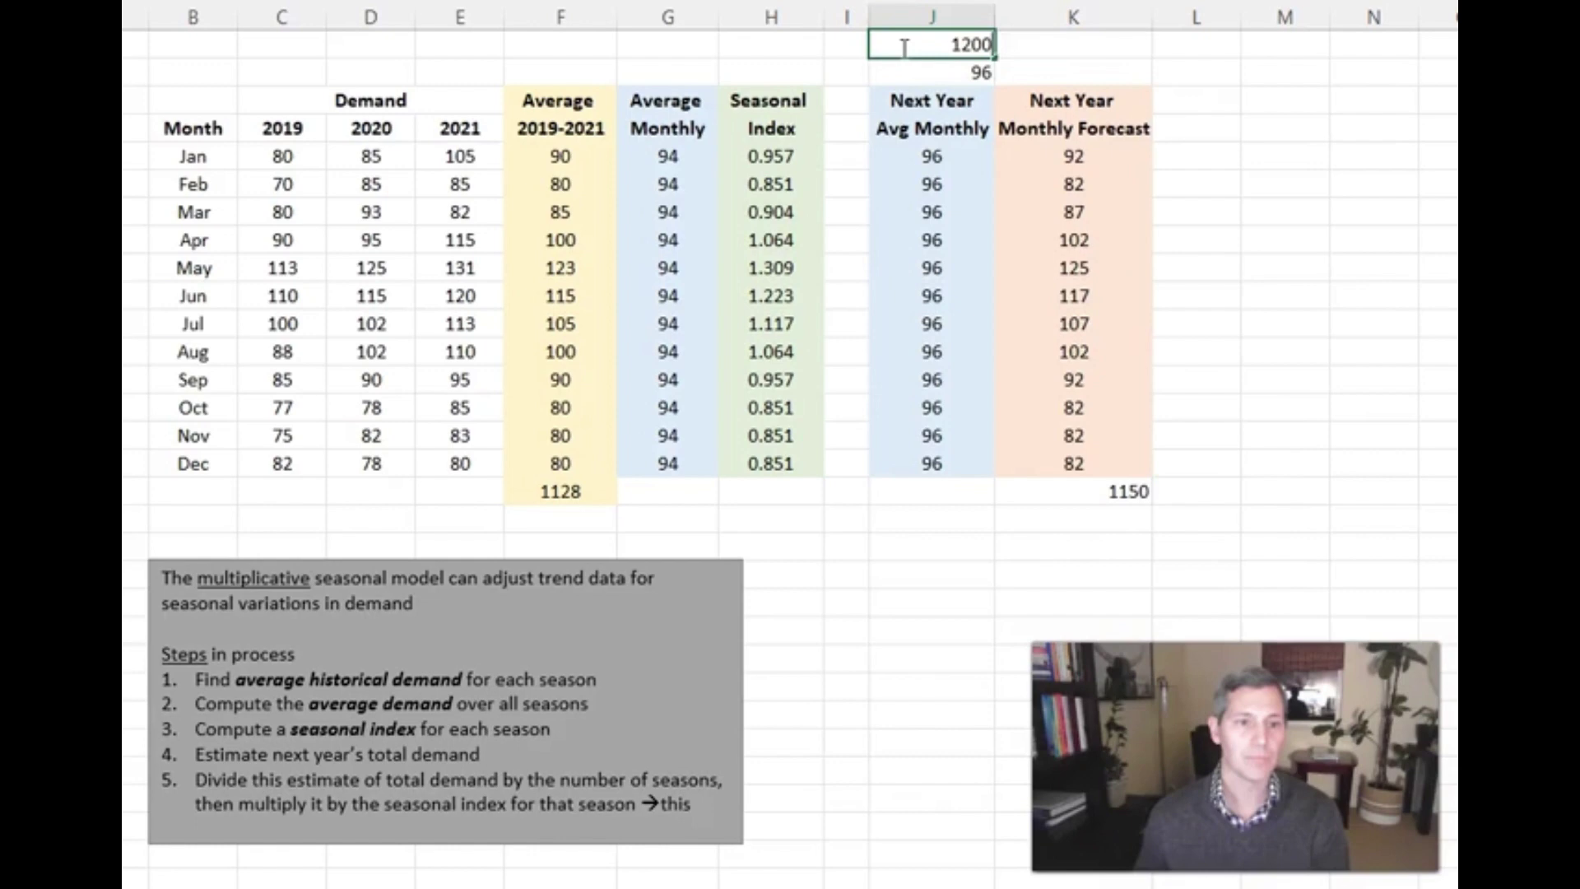
pyautogui.press('Return')
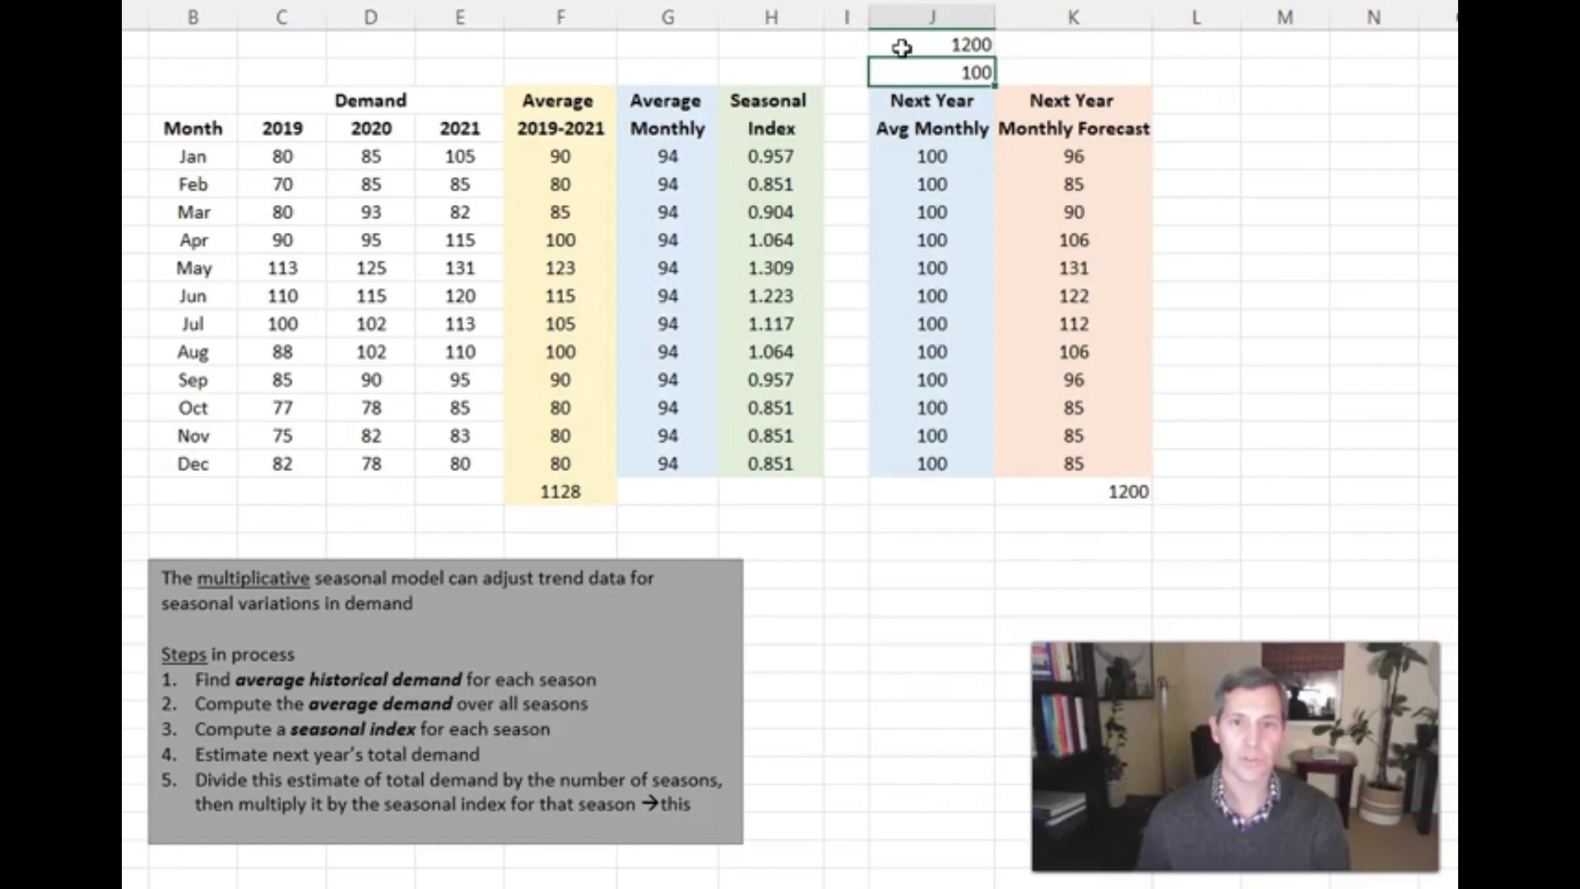